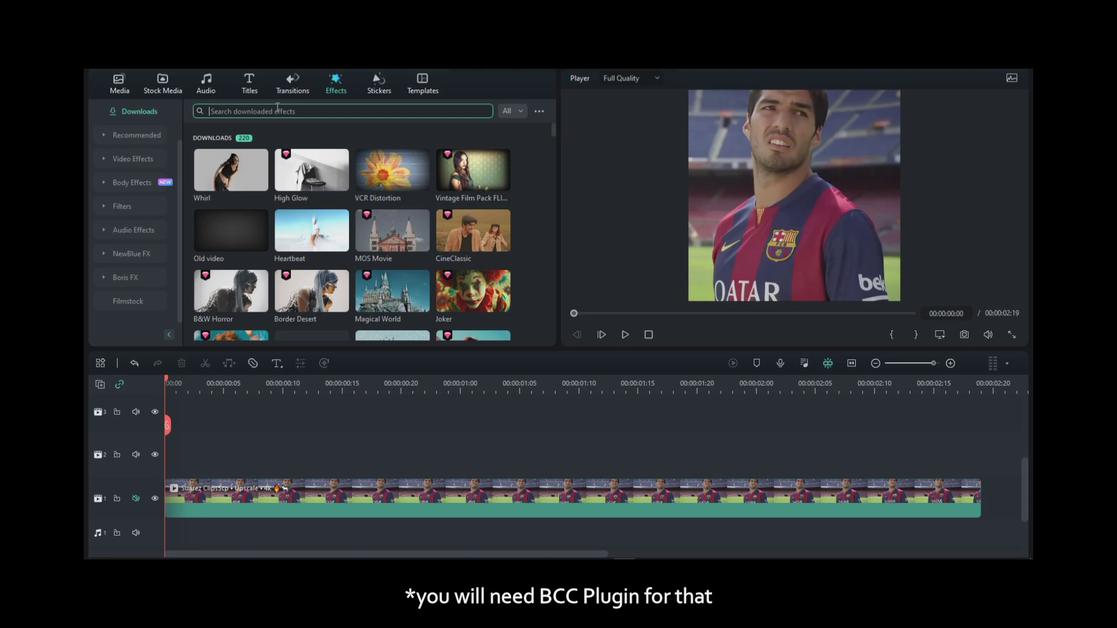
- Search the downloaded effects for "unsharp" and add BCC Unsharp Mask at the timeline start on the track above the video clip
text(unsharp)
key(Return)
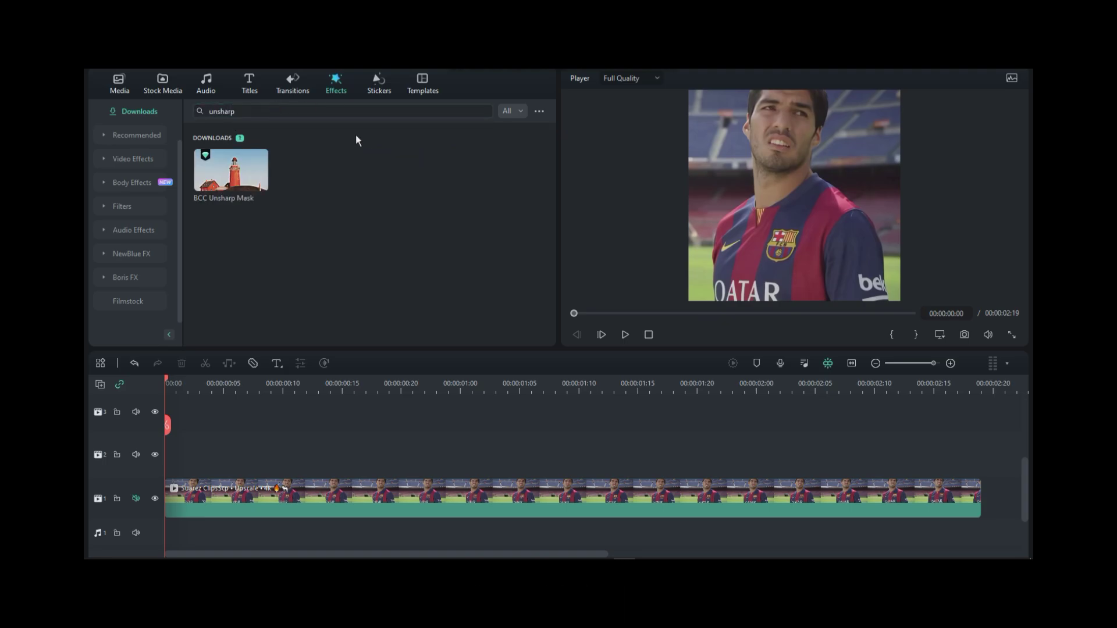
mouse_move(251, 175)
drag(220, 198, 171, 460)
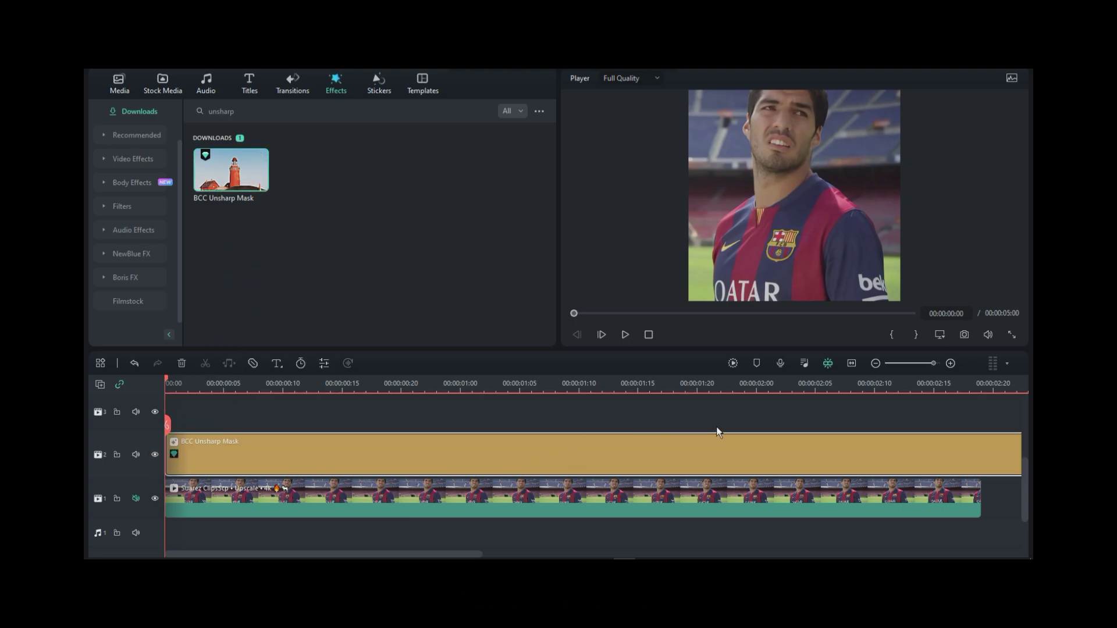
- Cut the BCC Unsharp Mask effect at the video clip's end and delete the excess part
click(980, 388)
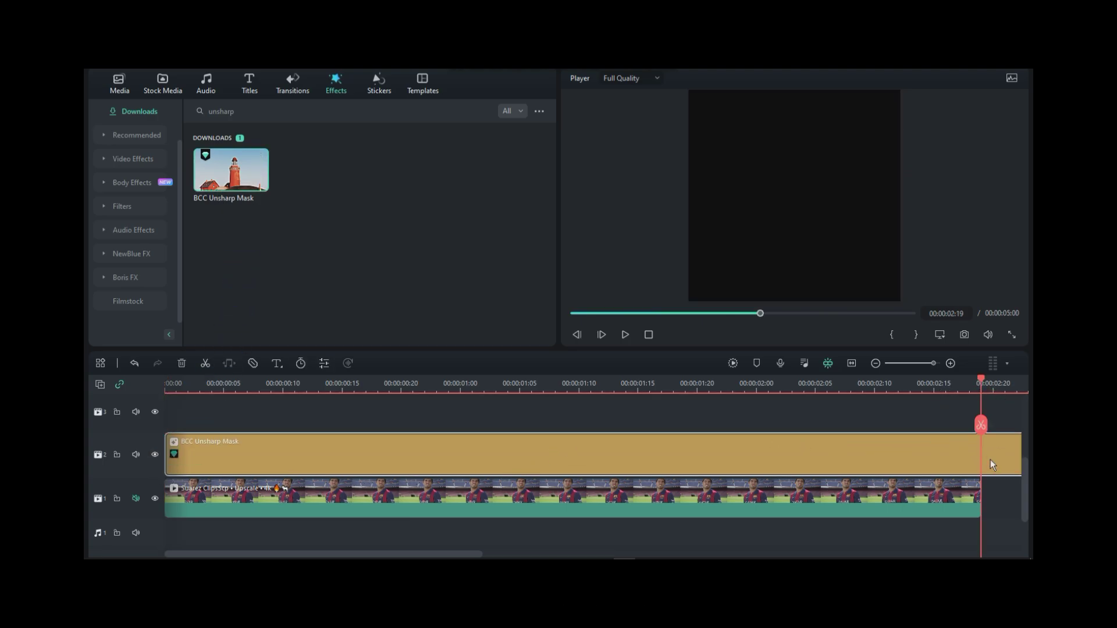
click(991, 465)
key(Delete)
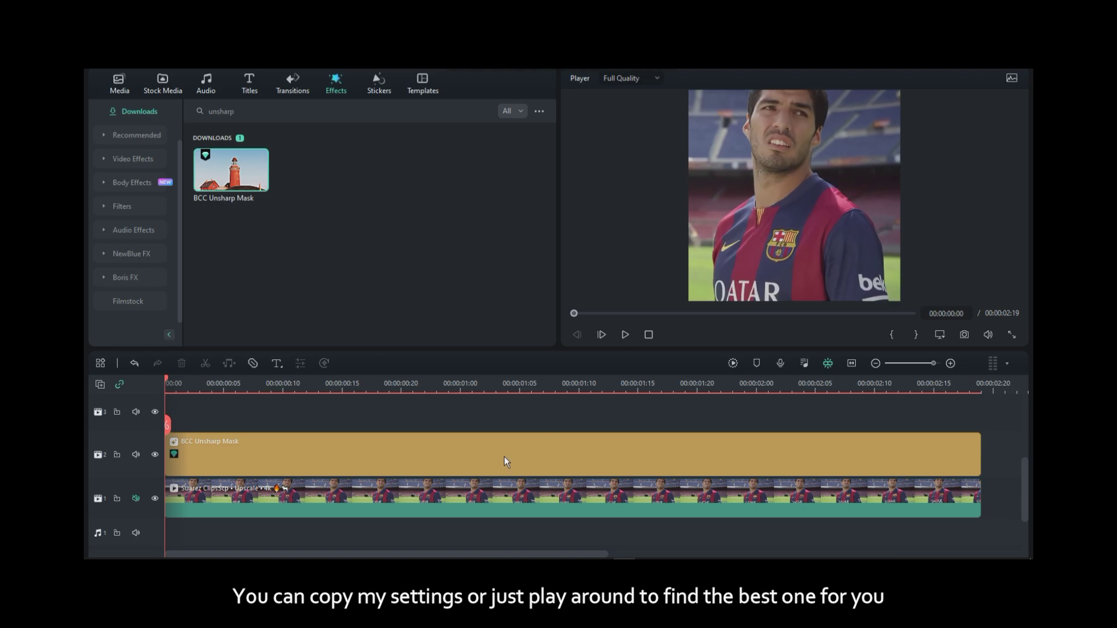
- Open the BCC Unsharp Mask settings and set the Radius to 10
double_click(292, 455)
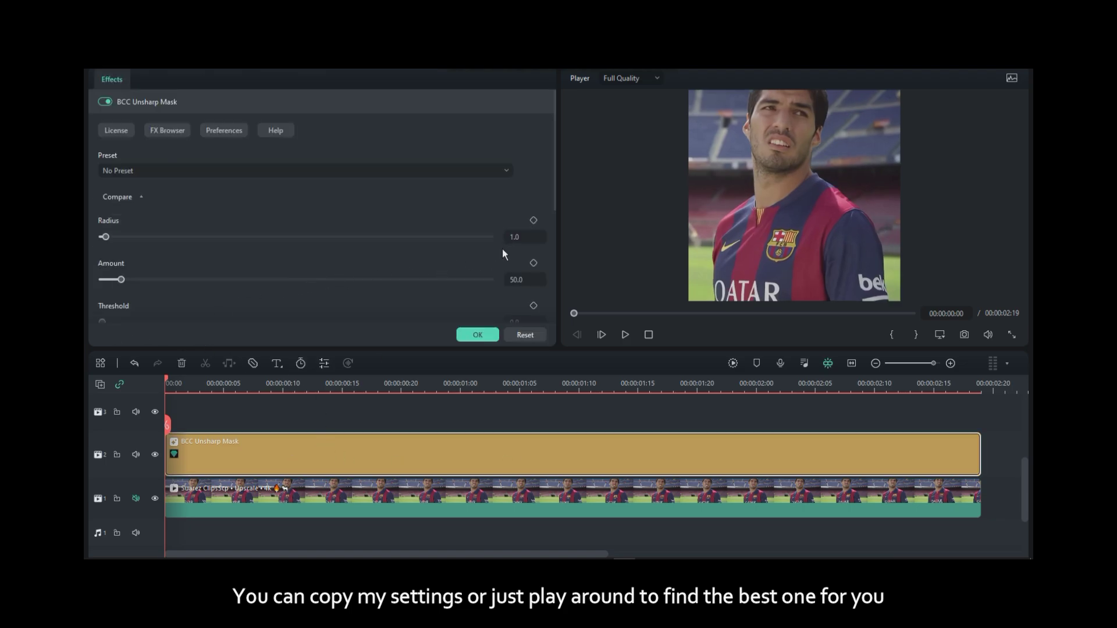
click(532, 238)
text(10)
key(Return)
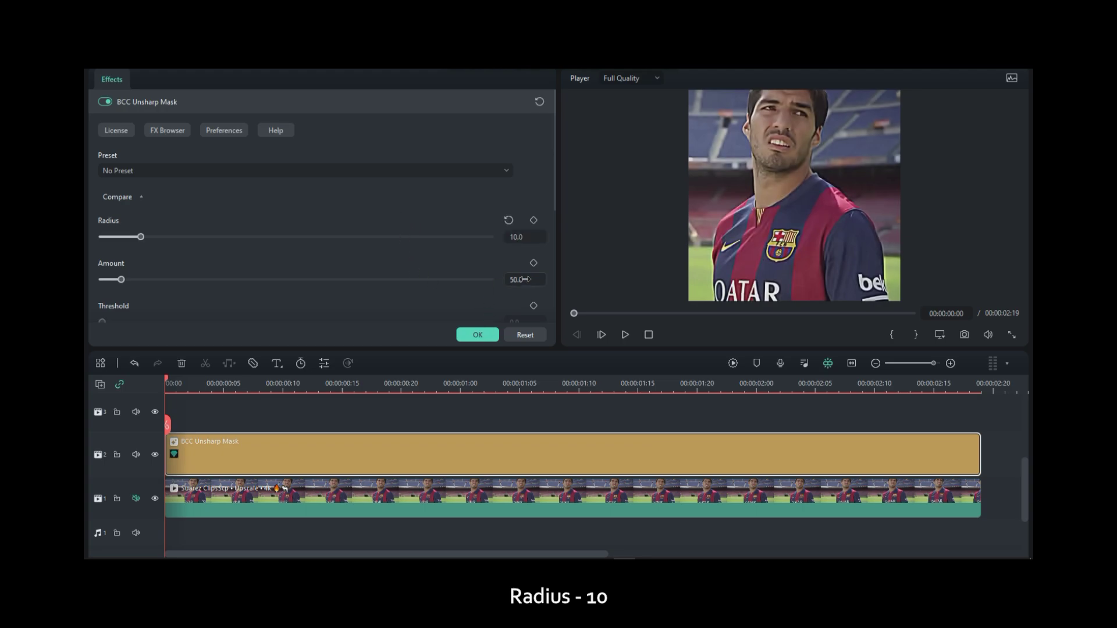
- Lower the Unsharp Mask Amount and set it to 20
mouse_move(121, 280)
mouse_down()
mouse_move(97, 281)
mouse_move(111, 280)
mouse_up()
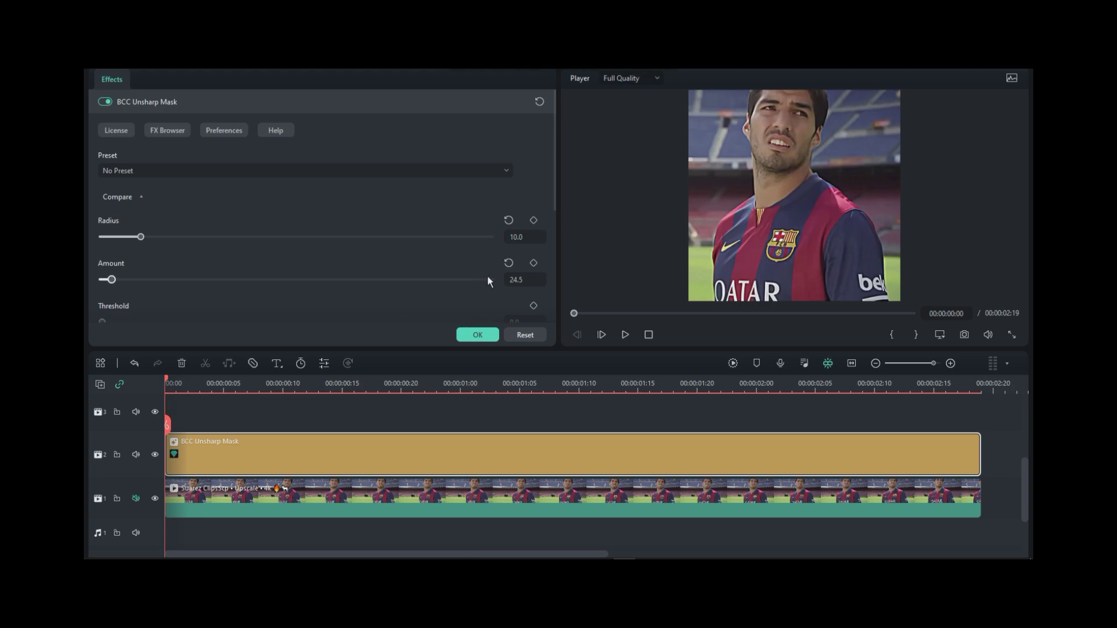
click(526, 280)
text(2)
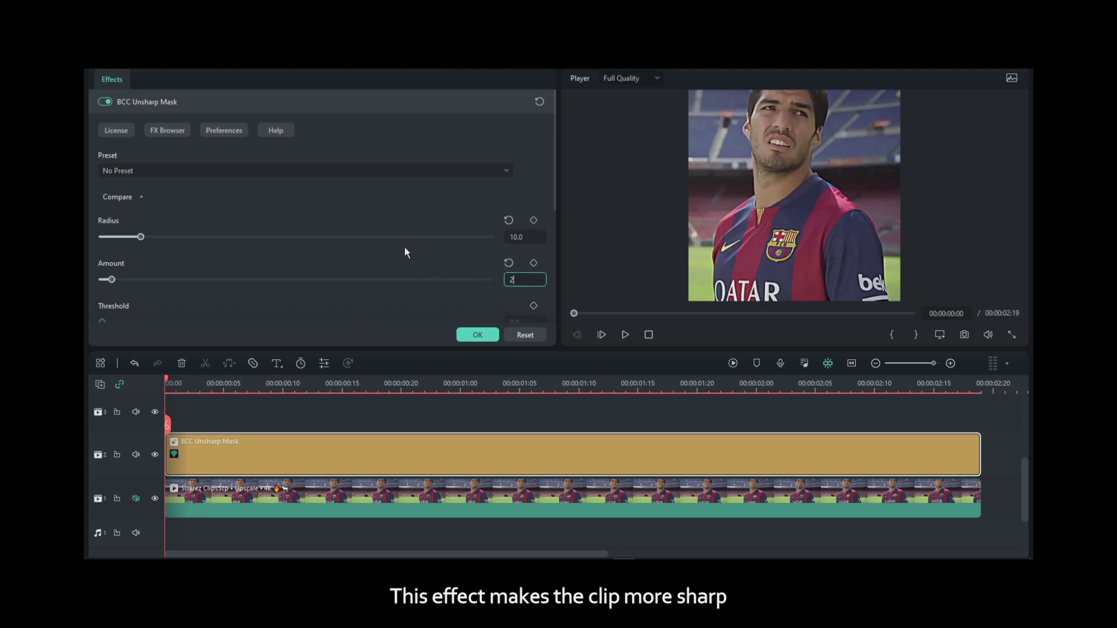
text(0)
key(Return)
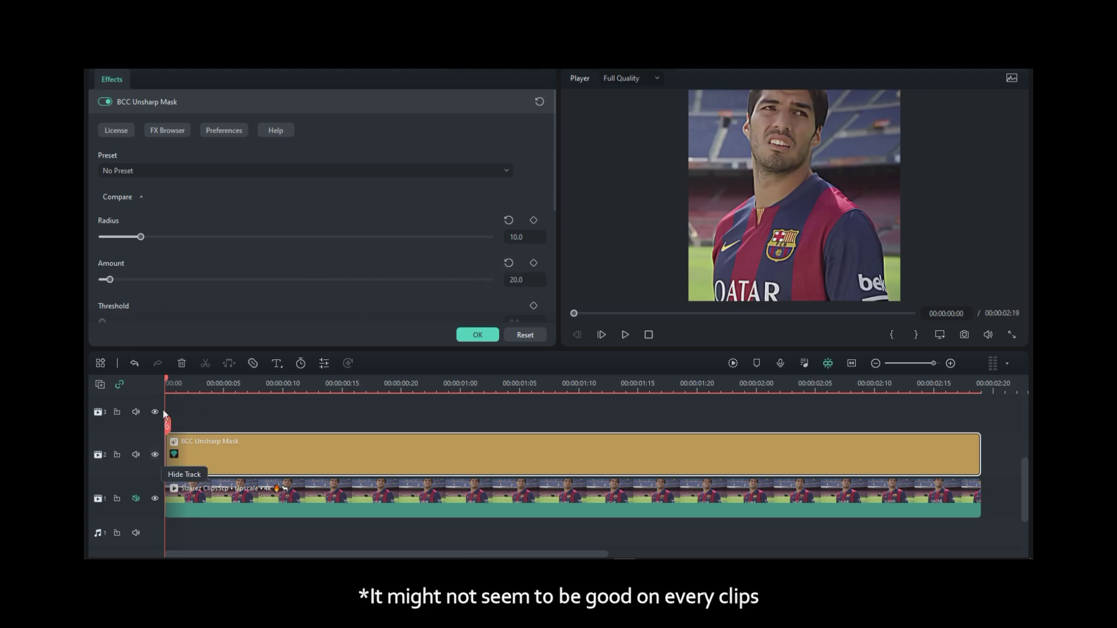
- Try out the Unsharp Mask Threshold, return it to 0, and look through the remaining effect parameters
scroll(429, 257, down, 1)
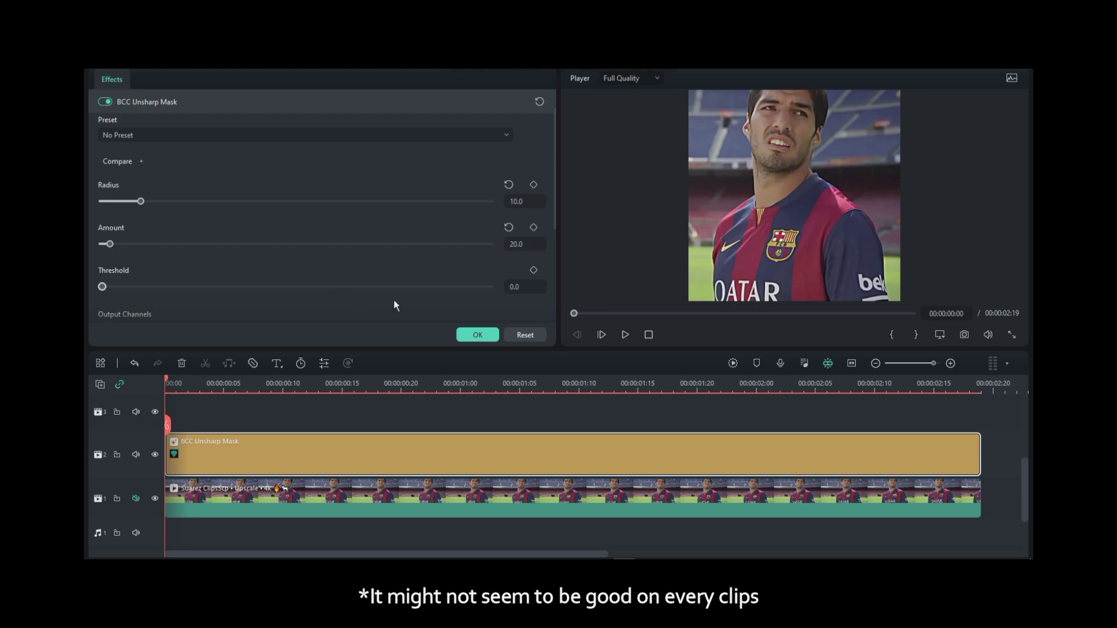
drag(186, 286, 163, 287)
drag(86, 288, 84, 287)
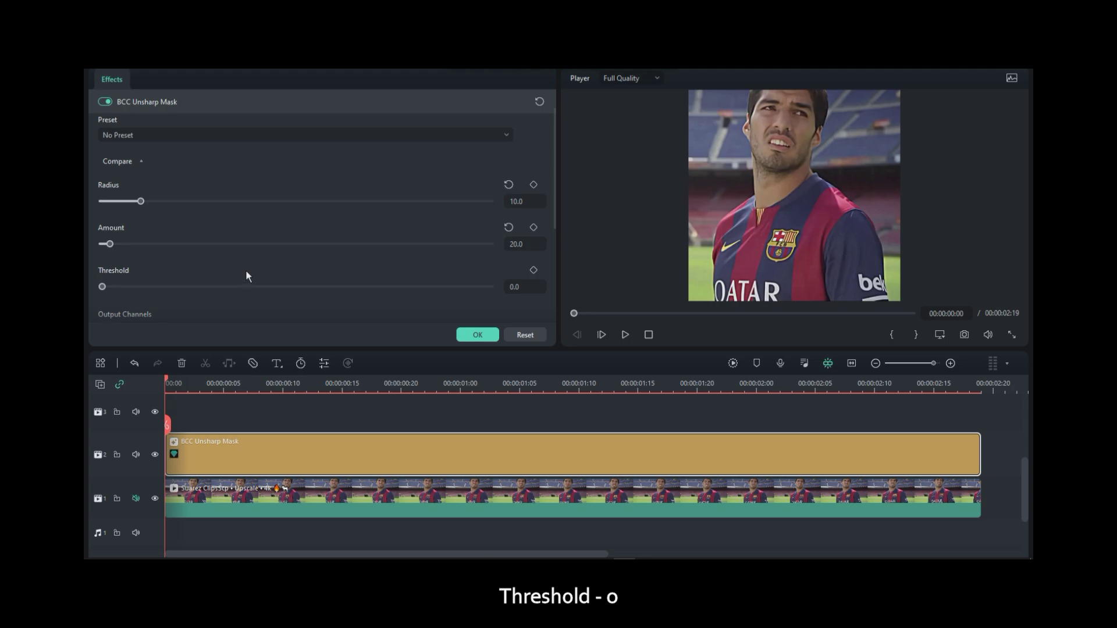
scroll(246, 270, down, 2)
scroll(139, 291, down, 2)
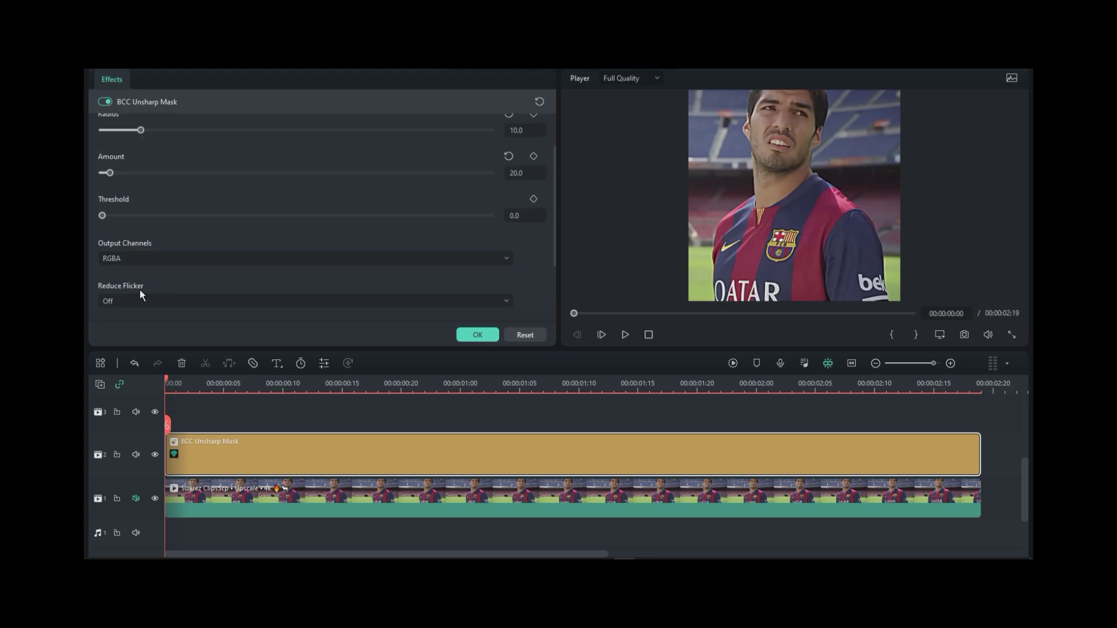
- Leave the effect settings, toggle the effect track's visibility to compare the clip with and without Unsharp Mask, and render the timeline preview
click(113, 80)
click(119, 85)
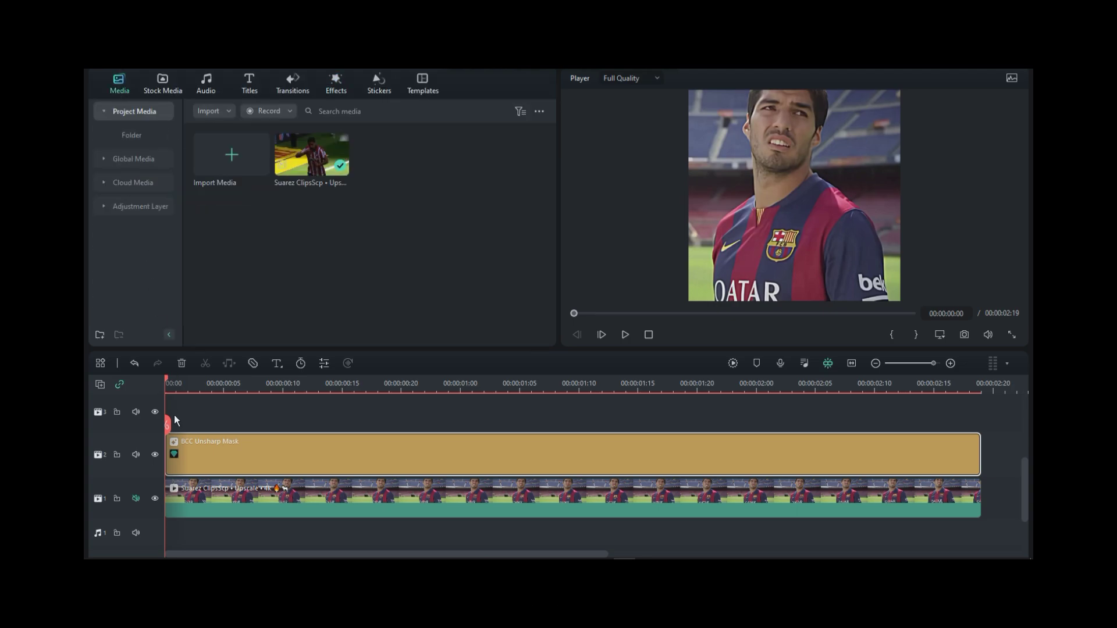
click(155, 454)
click(154, 454)
click(155, 454)
click(155, 454)
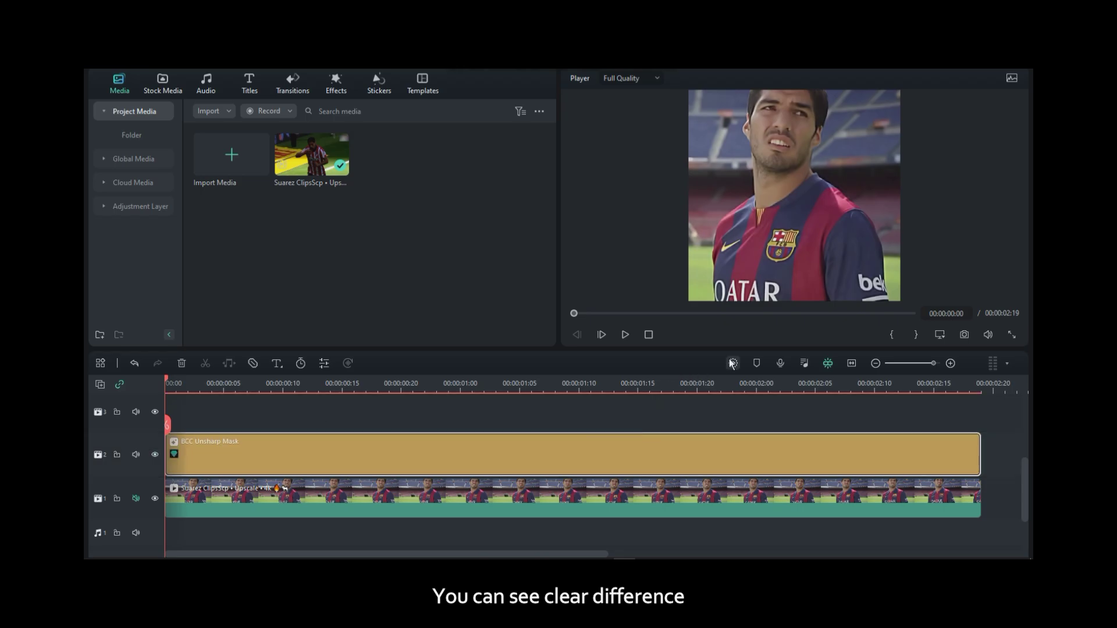
click(733, 363)
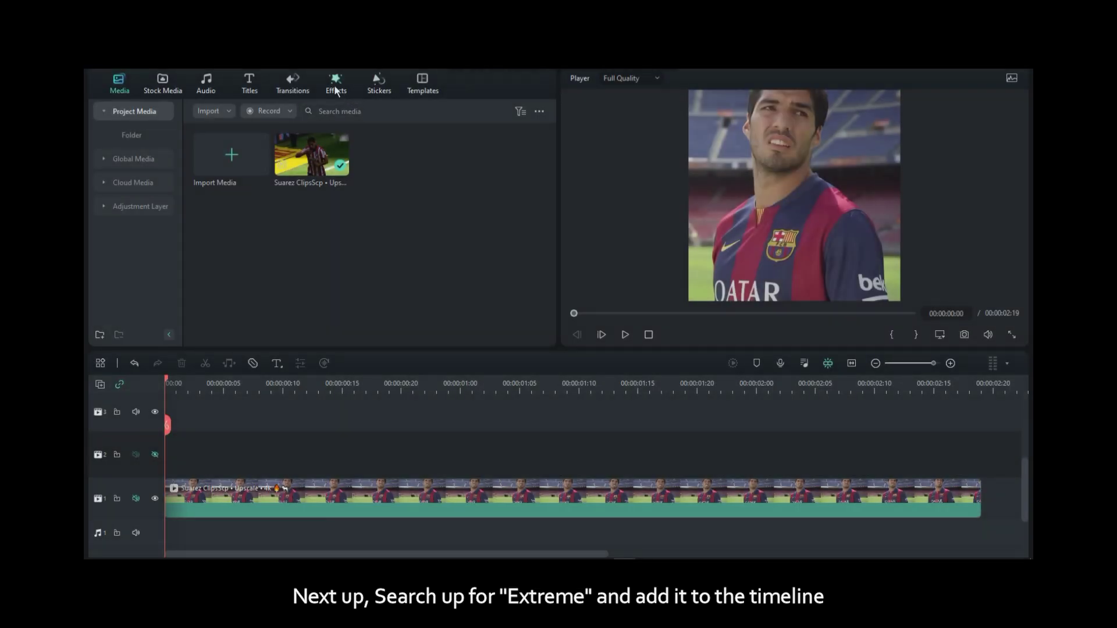
- Search the downloaded effects for "extreme", add Extreme at the start of video track 2, and make that track visible
click(335, 82)
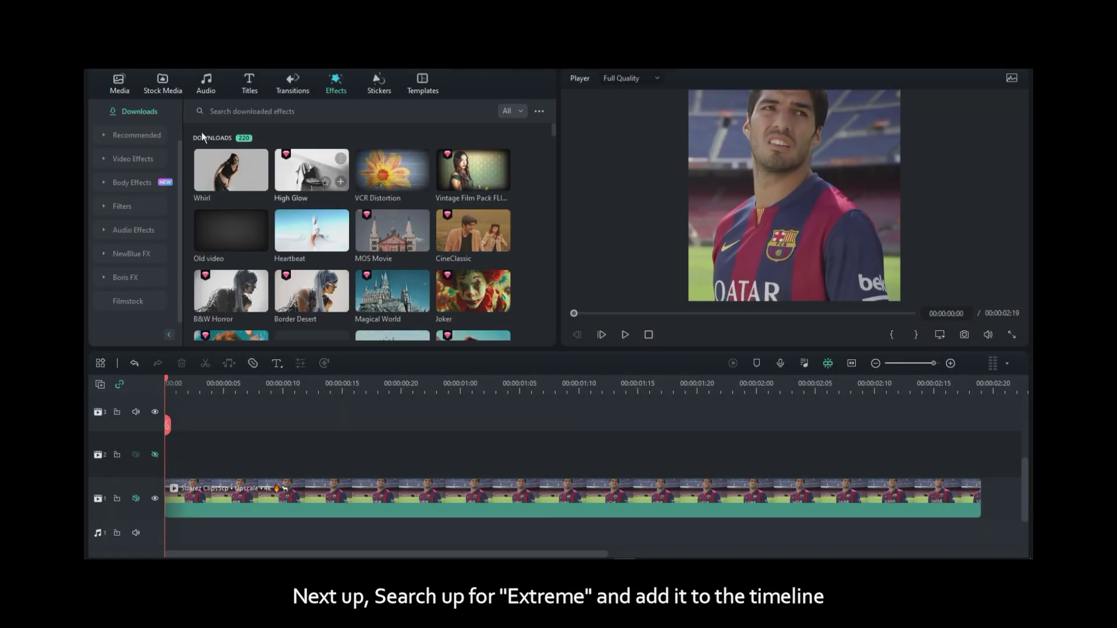
click(240, 110)
text(extreme)
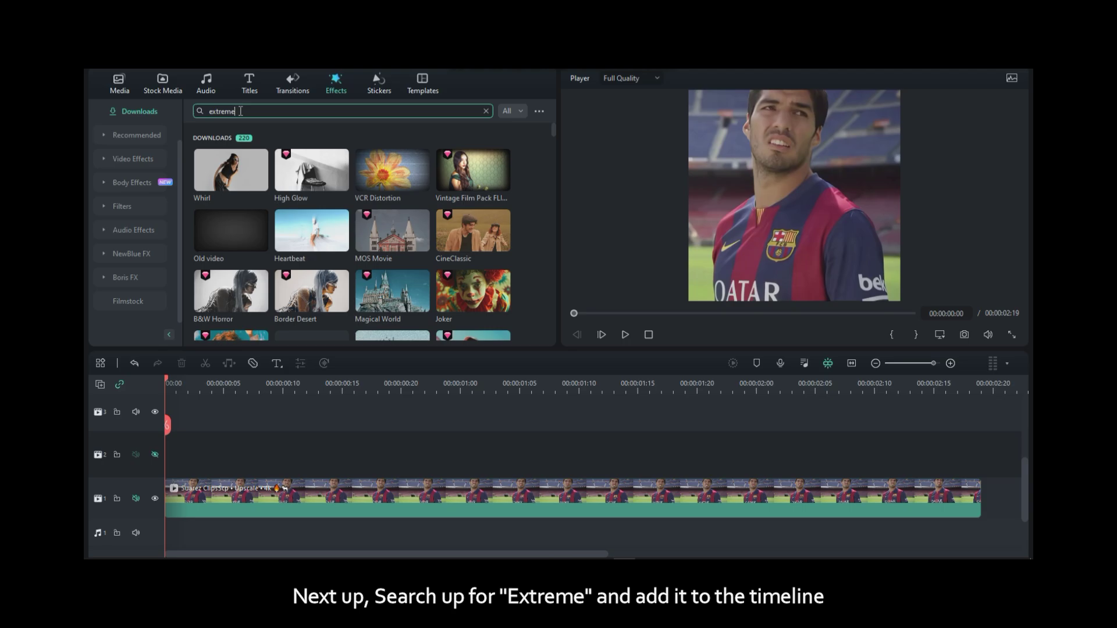
key(Return)
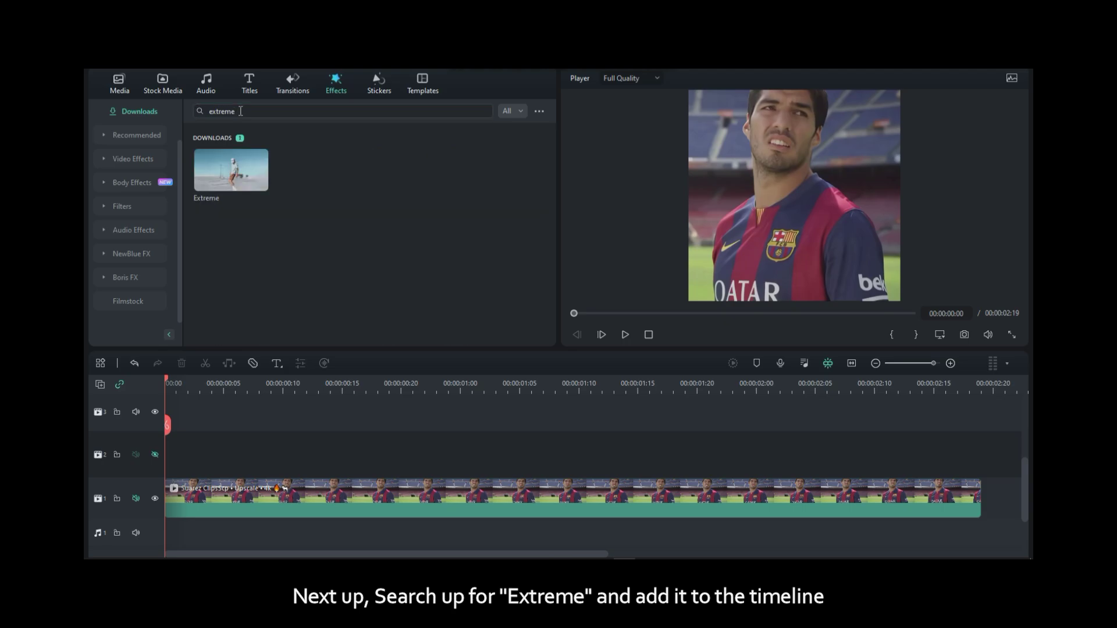
drag(227, 177, 174, 447)
click(150, 454)
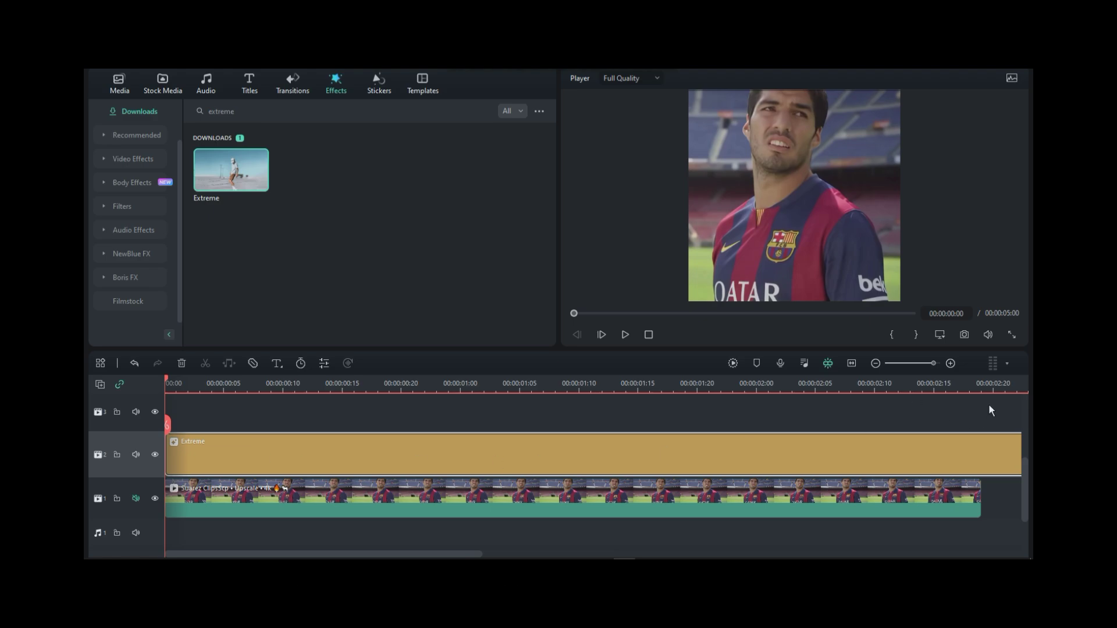
- Split the Extreme effect at the video clip's end and delete the leftover part
click(982, 387)
click(204, 364)
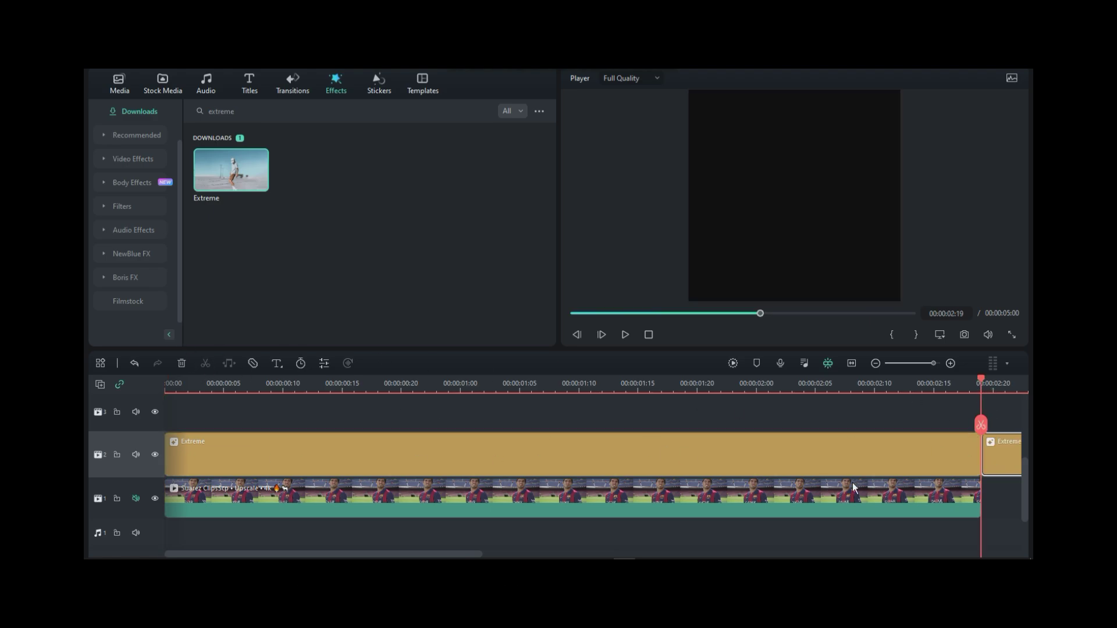
right_click(1007, 456)
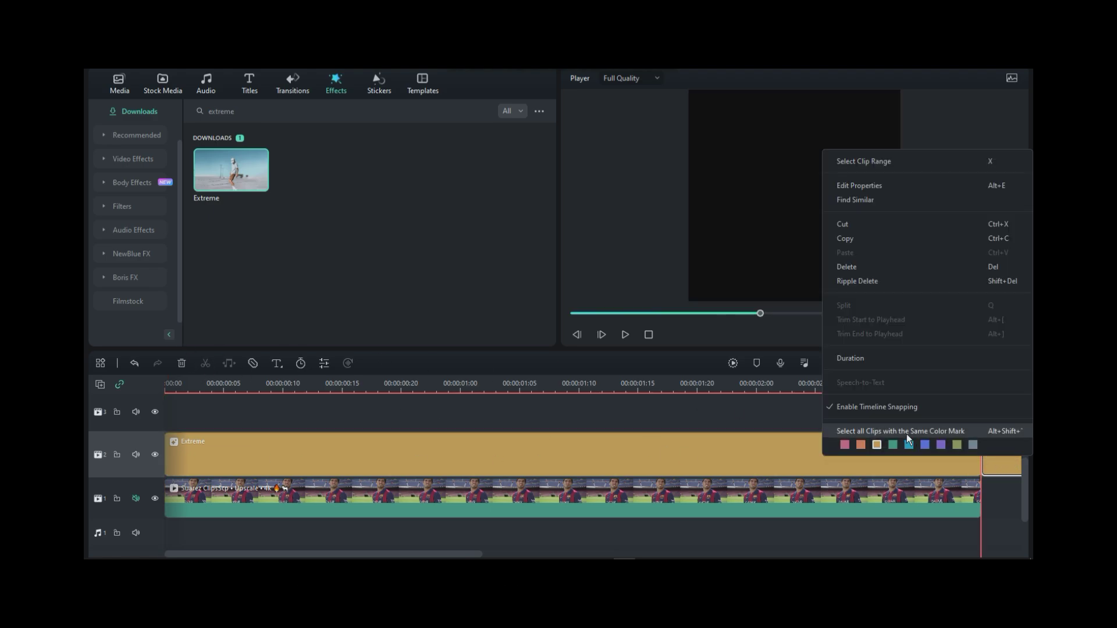
click(844, 266)
- Open the Extreme effect's settings, play the clip with the default values, and look through its parameters
double_click(759, 453)
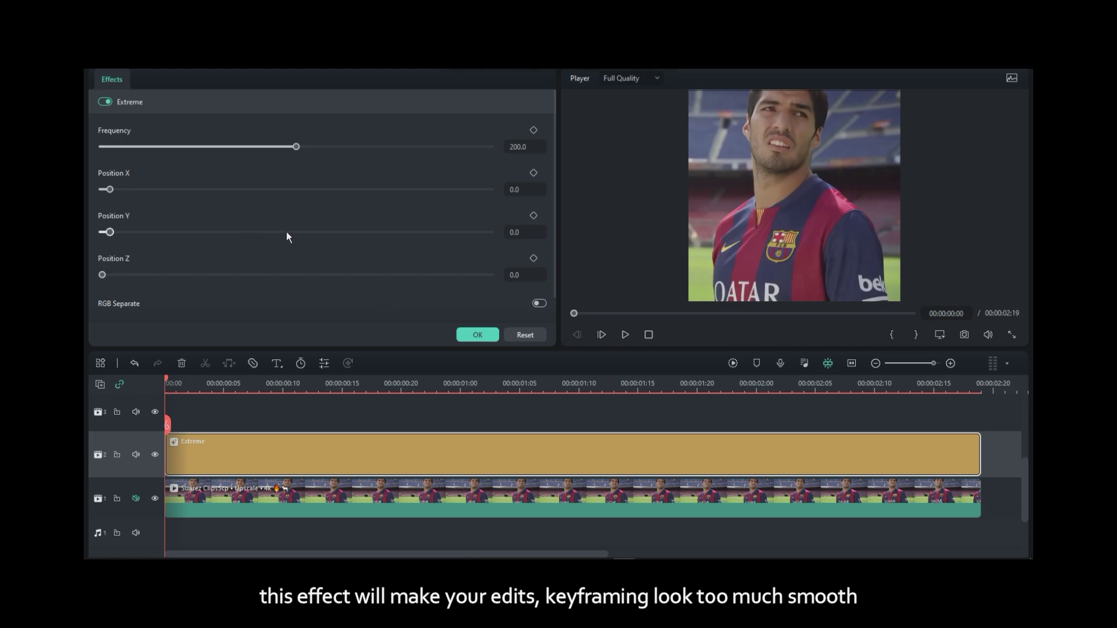
key(space)
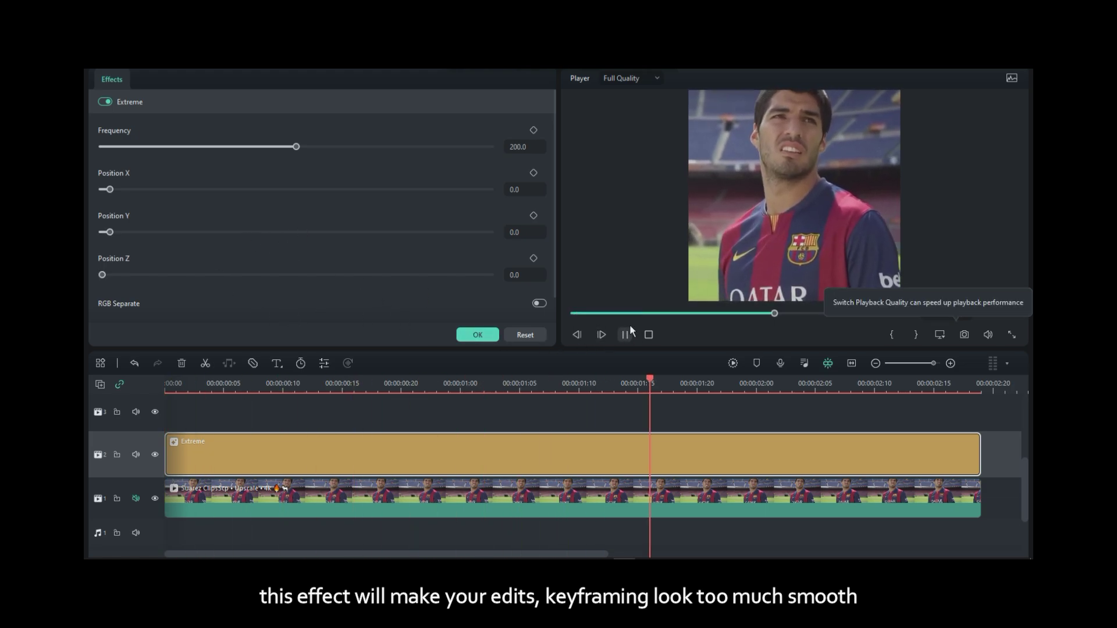
scroll(272, 281, down, 1)
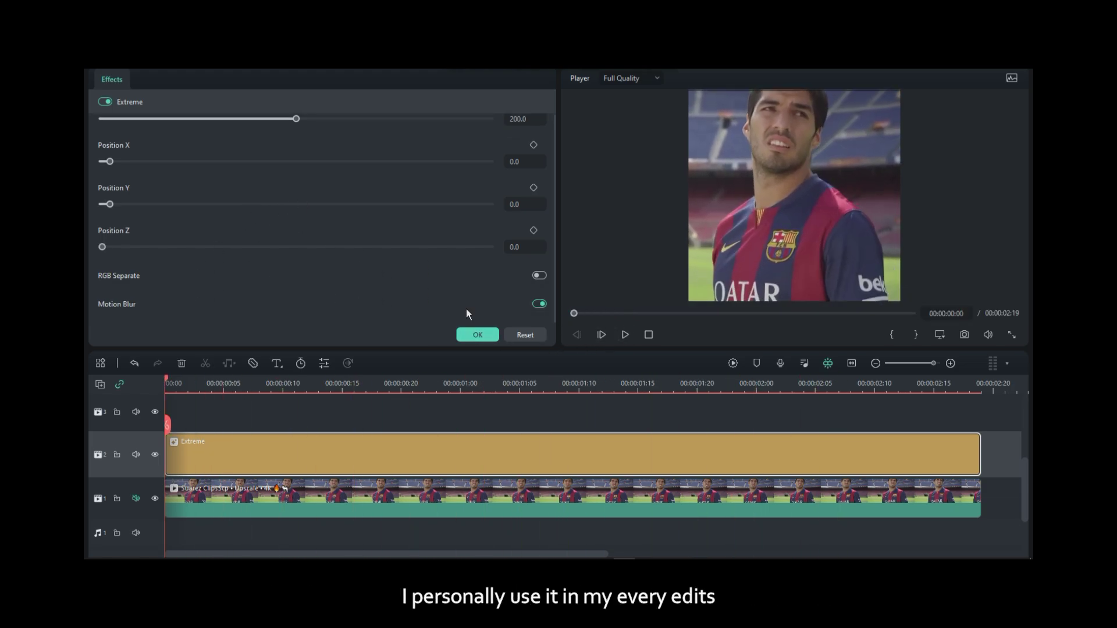
scroll(407, 274, up, 1)
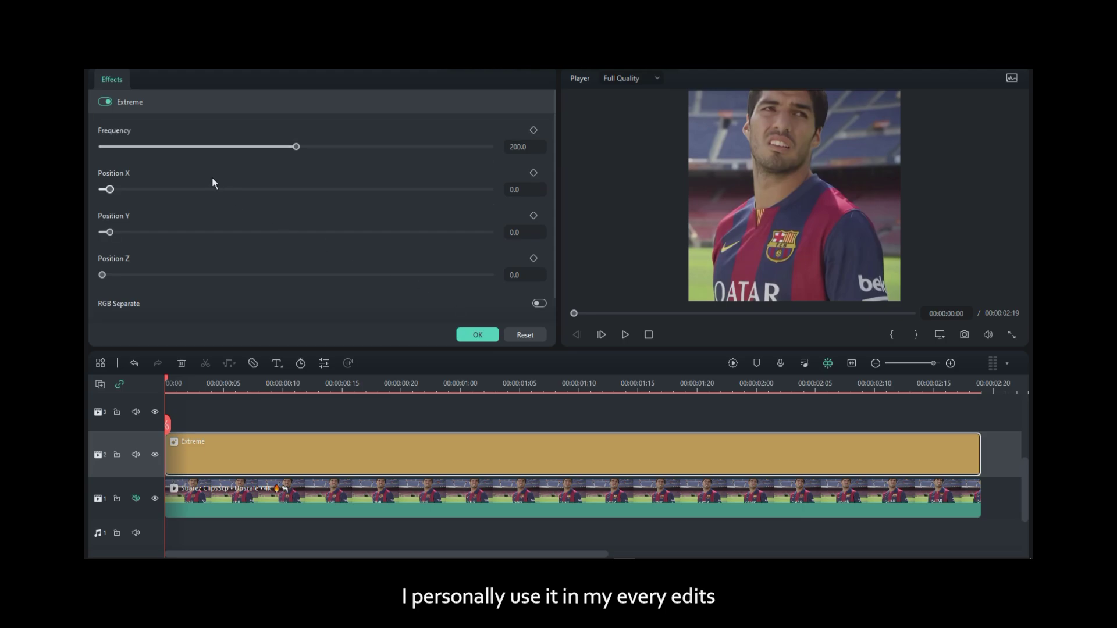
- Try Frequency values of 3.7 and 26.9 for the Extreme effect, playing the clip with each
drag(210, 150, 106, 149)
key(space)
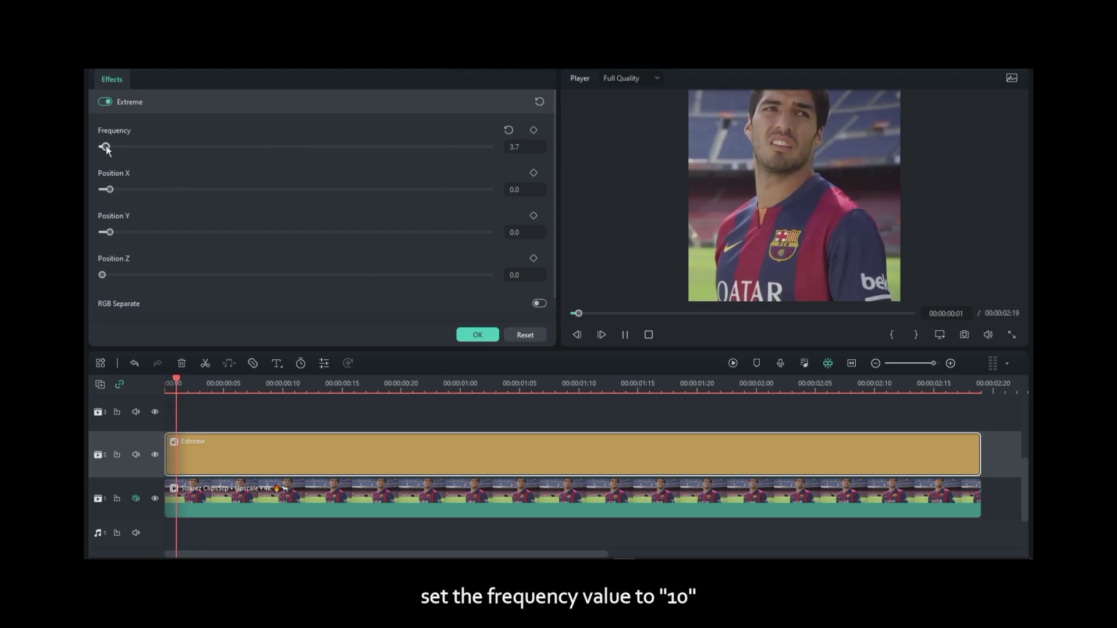
key(space)
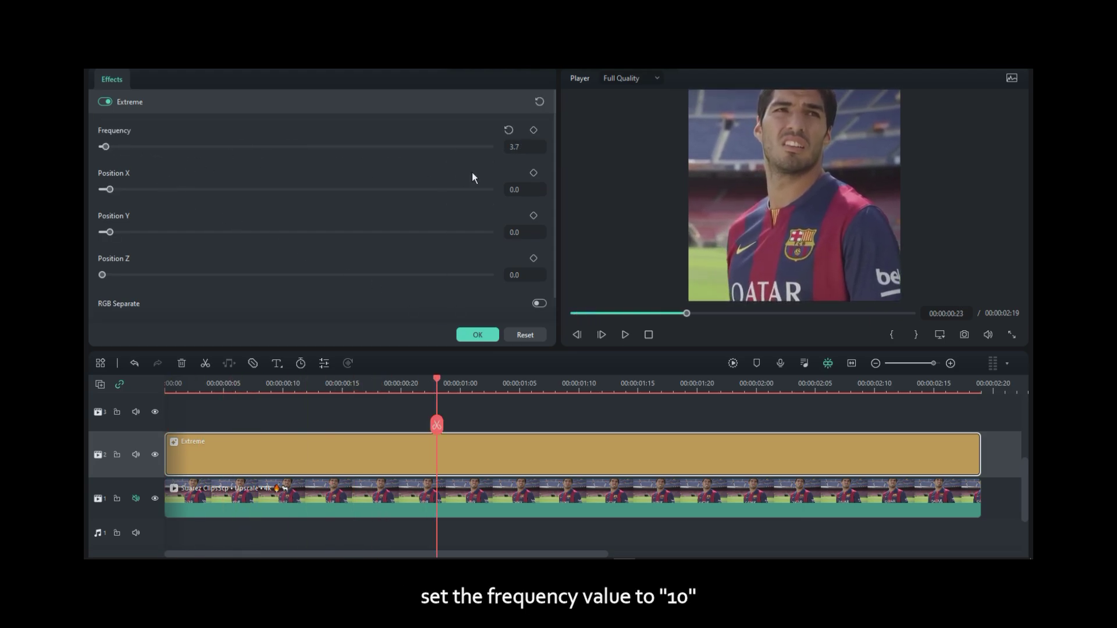
click(131, 147)
key(space)
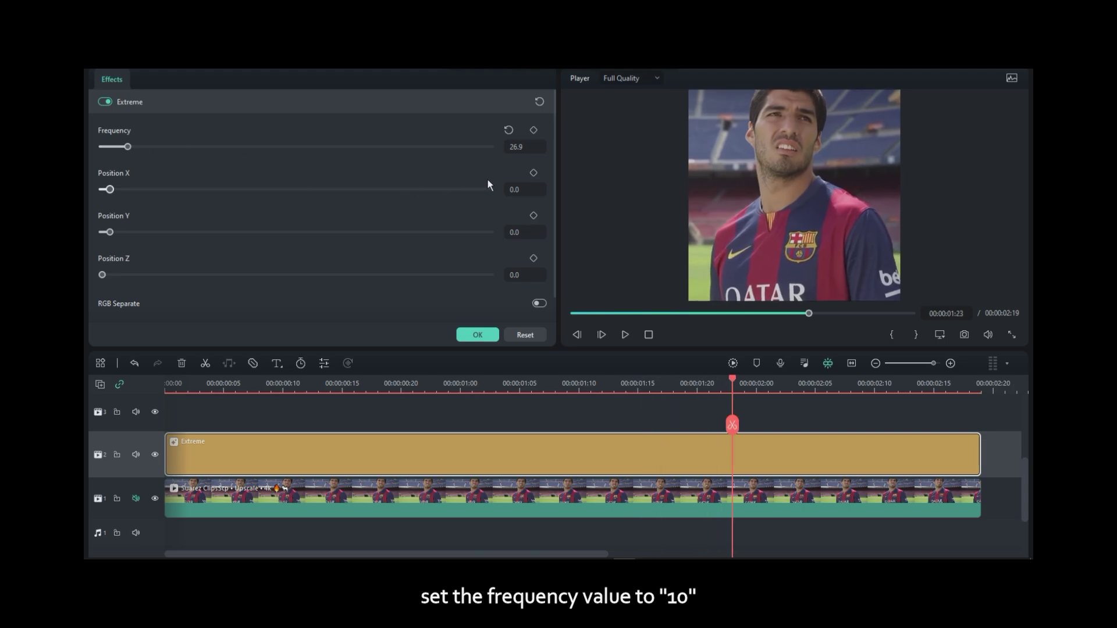
- Set the Extreme effect's Frequency to 10
click(523, 146)
text(10)
key(Return)
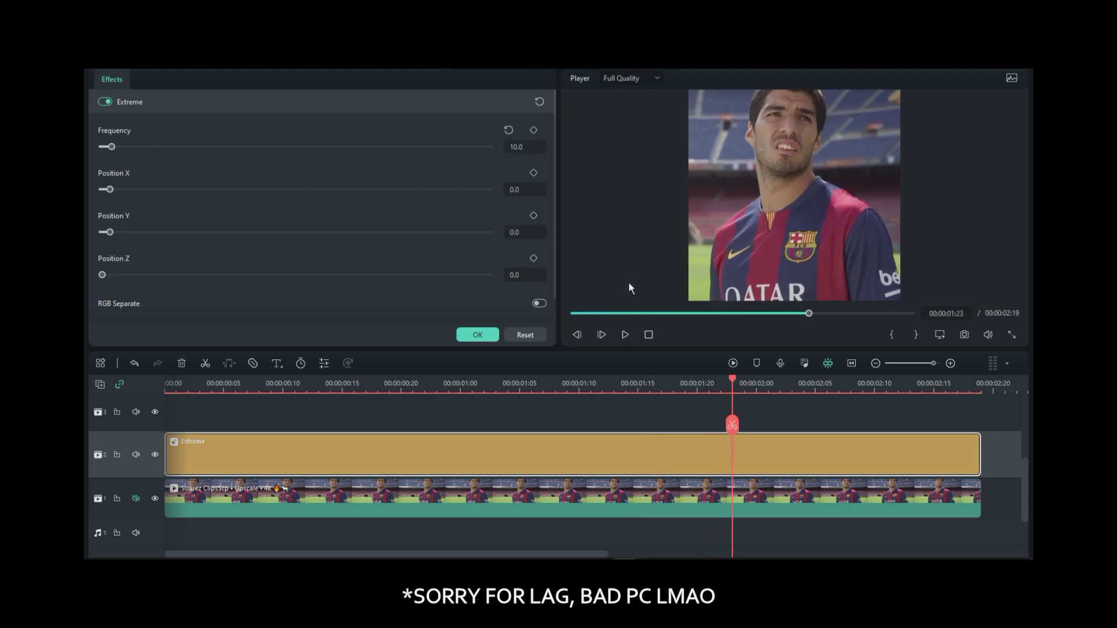
- Play the clip from the start with the Extreme effect applied and render the timeline preview
key(Home)
key(space)
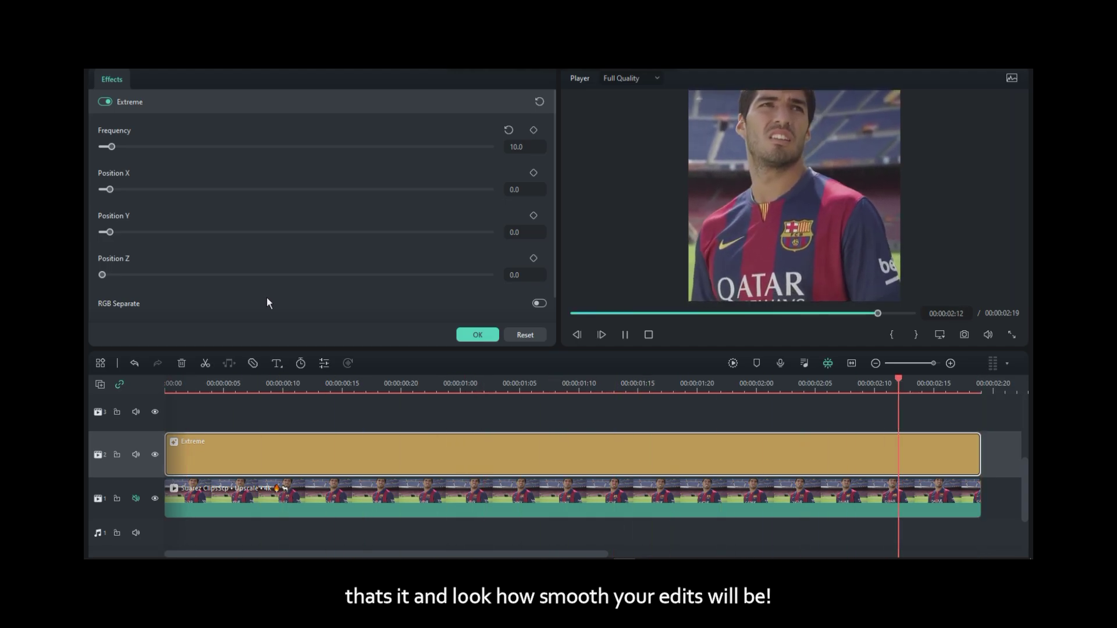
click(733, 363)
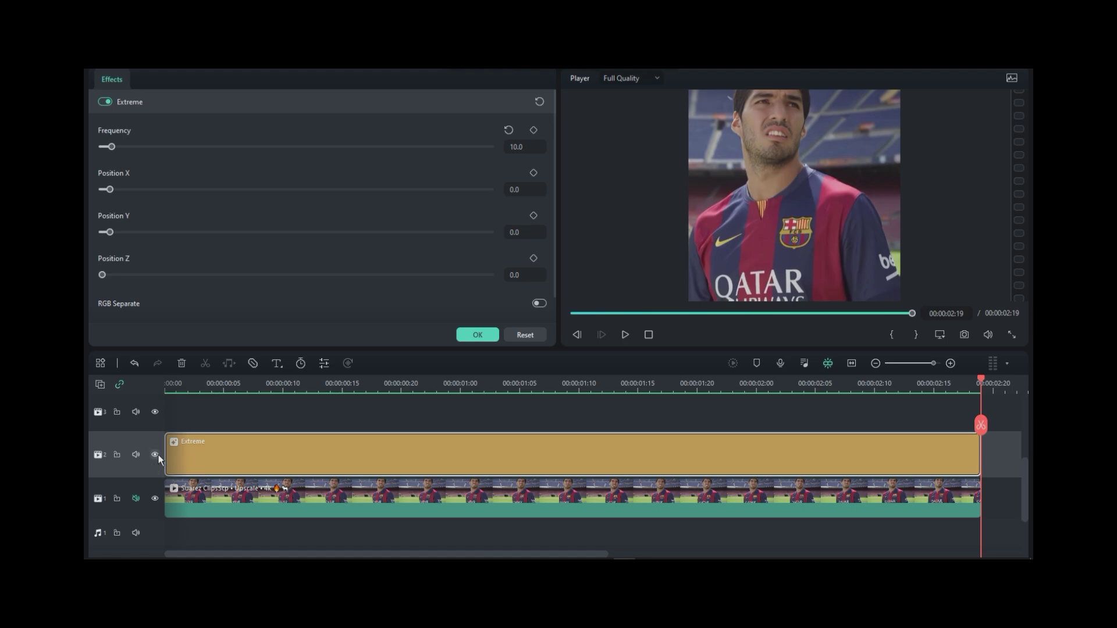
- Hide the Extreme effect's track and play the clip, then show the track again and replay to compare
click(155, 454)
key(space)
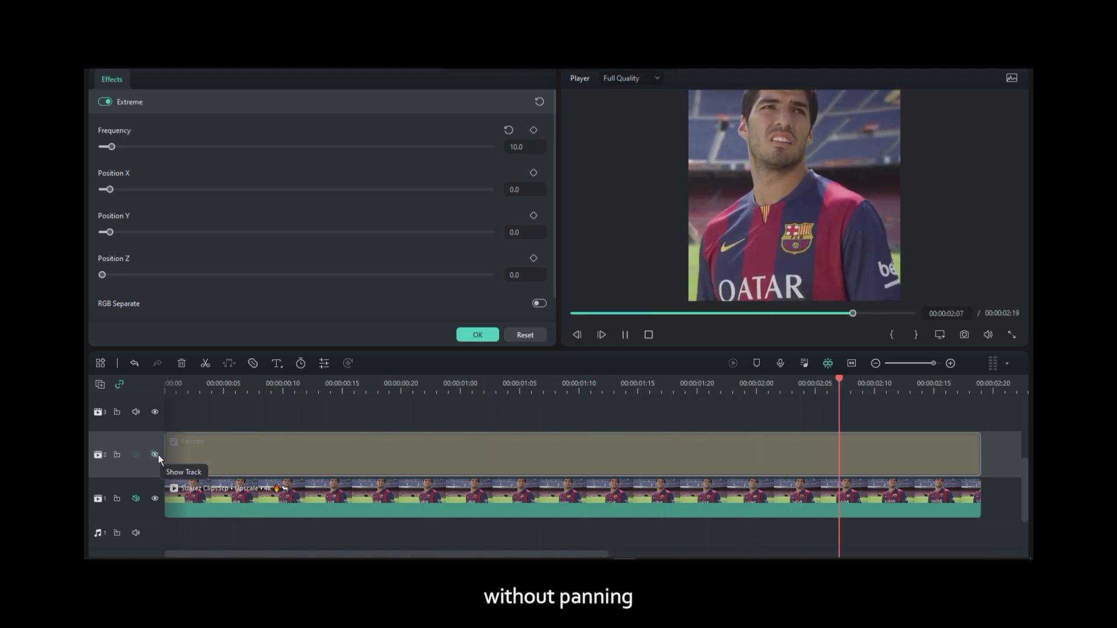
click(155, 454)
key(space)
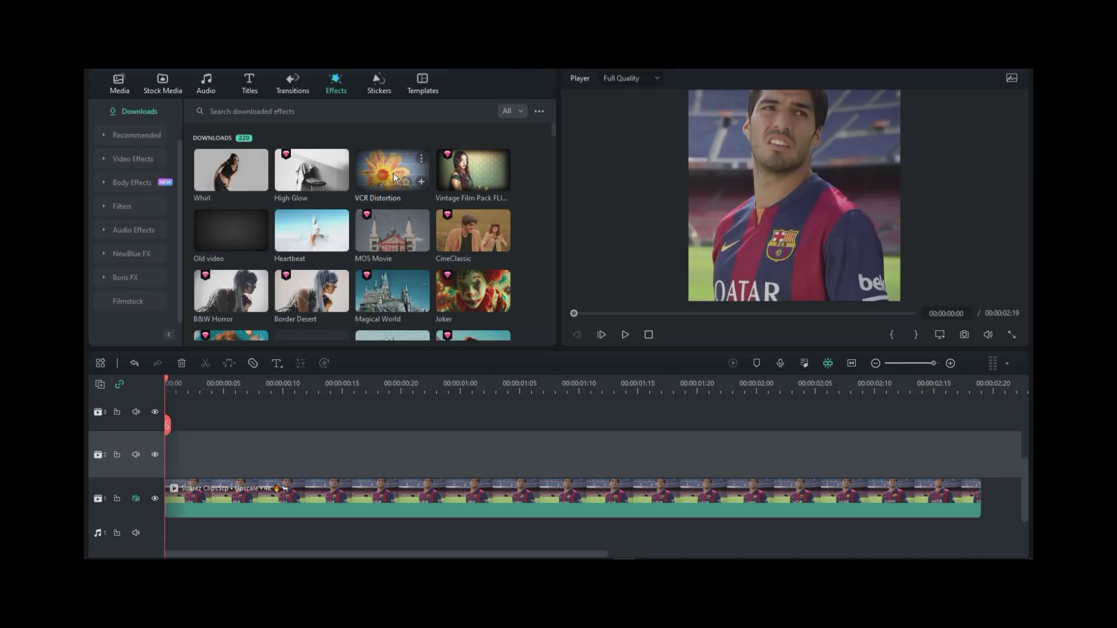
- Search the downloaded effects for "scan" and add BCC Scanline above the football clip, trimmed to the clip's end
click(375, 113)
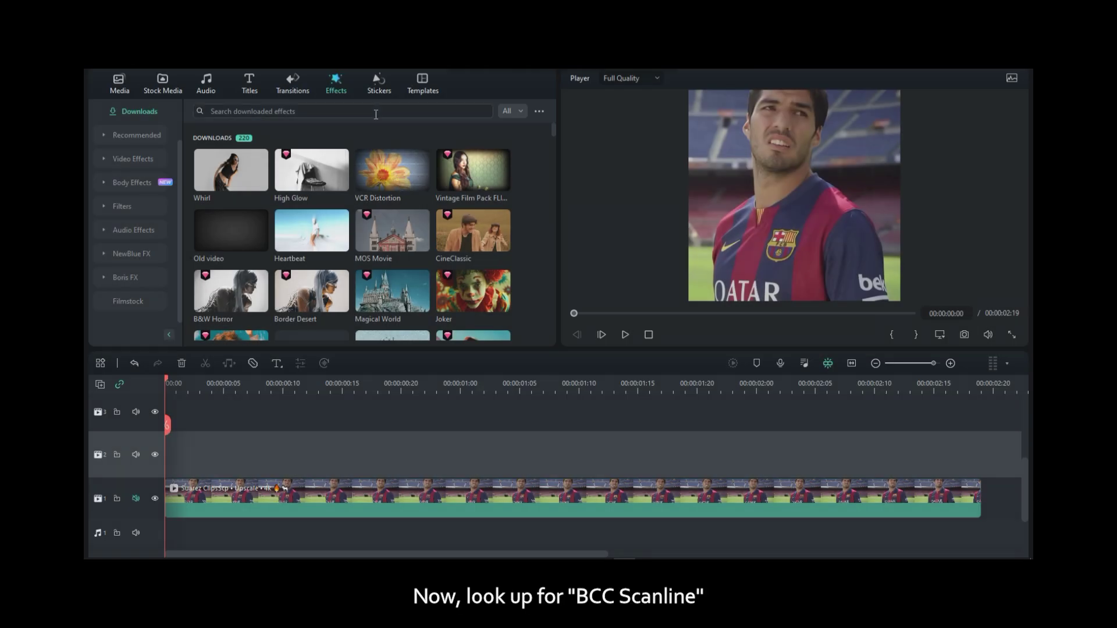
click(375, 114)
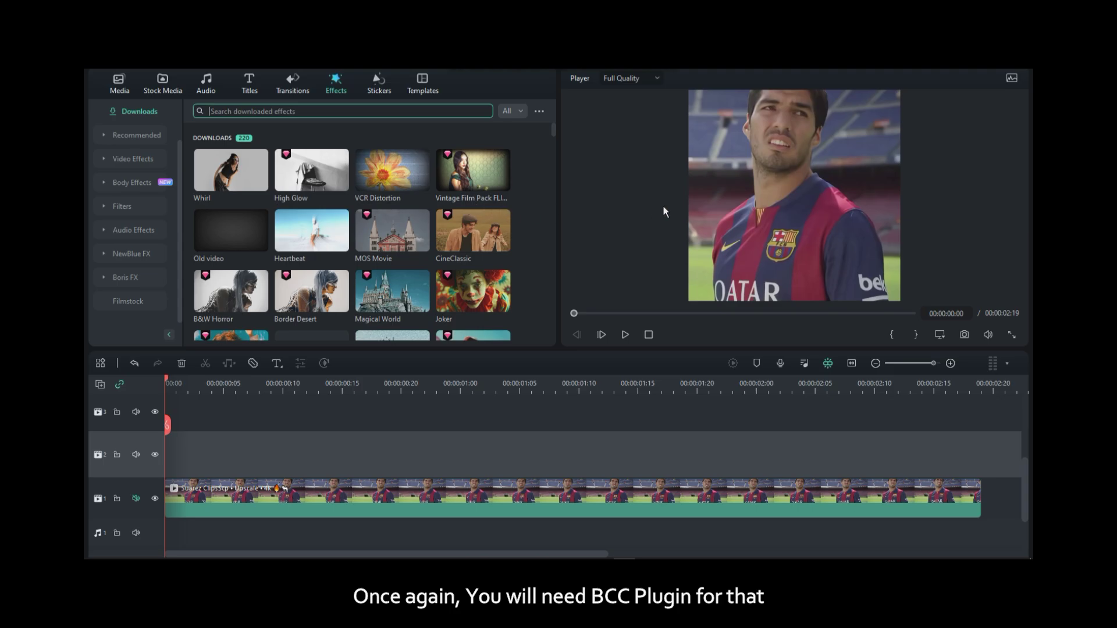
text(s)
key(BackSpace)
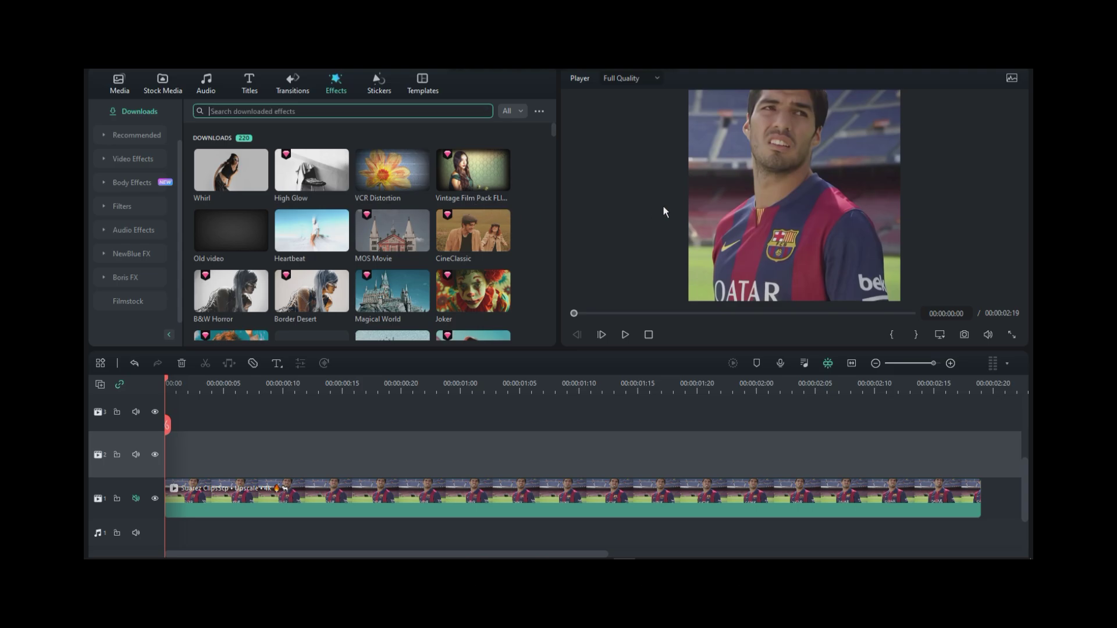
text(scal)
key(BackSpace)
text(n)
key(Return)
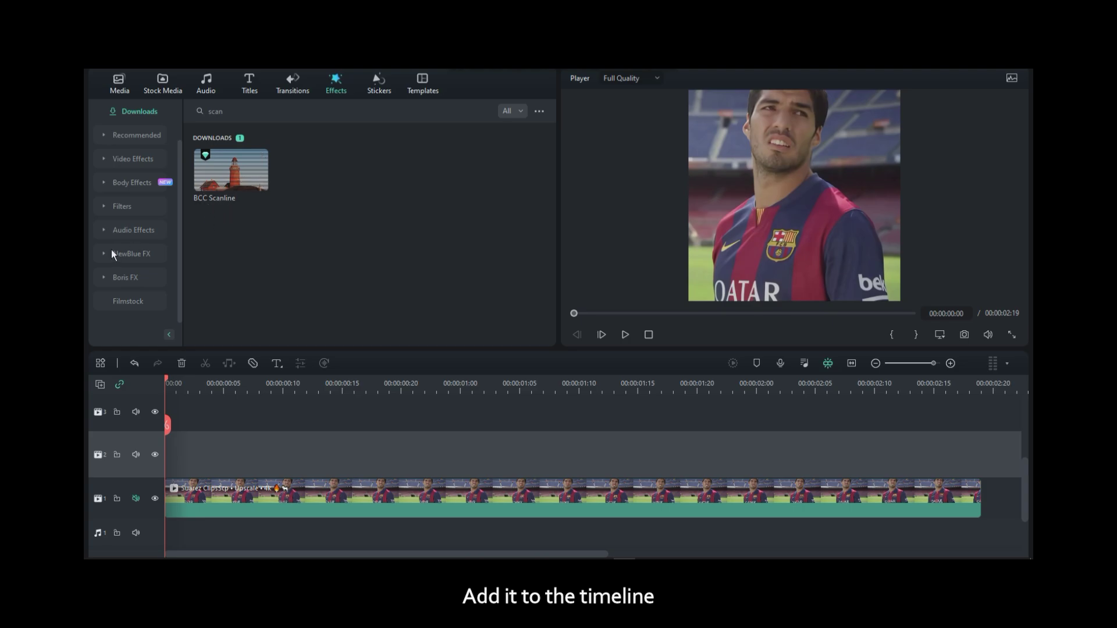
drag(225, 197, 180, 445)
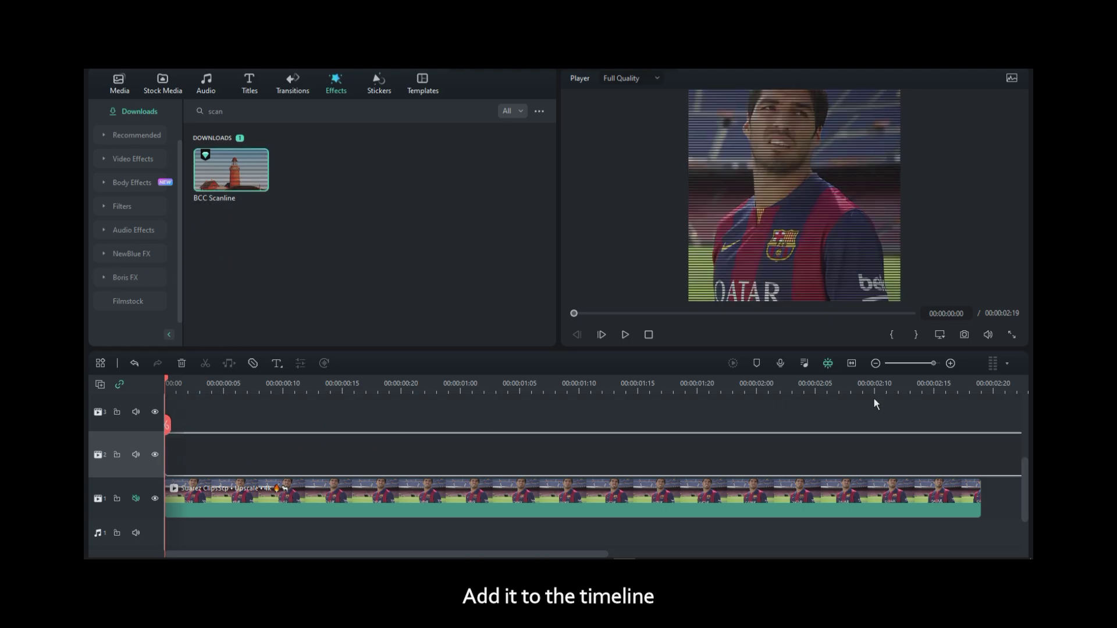
drag(1019, 454, 980, 455)
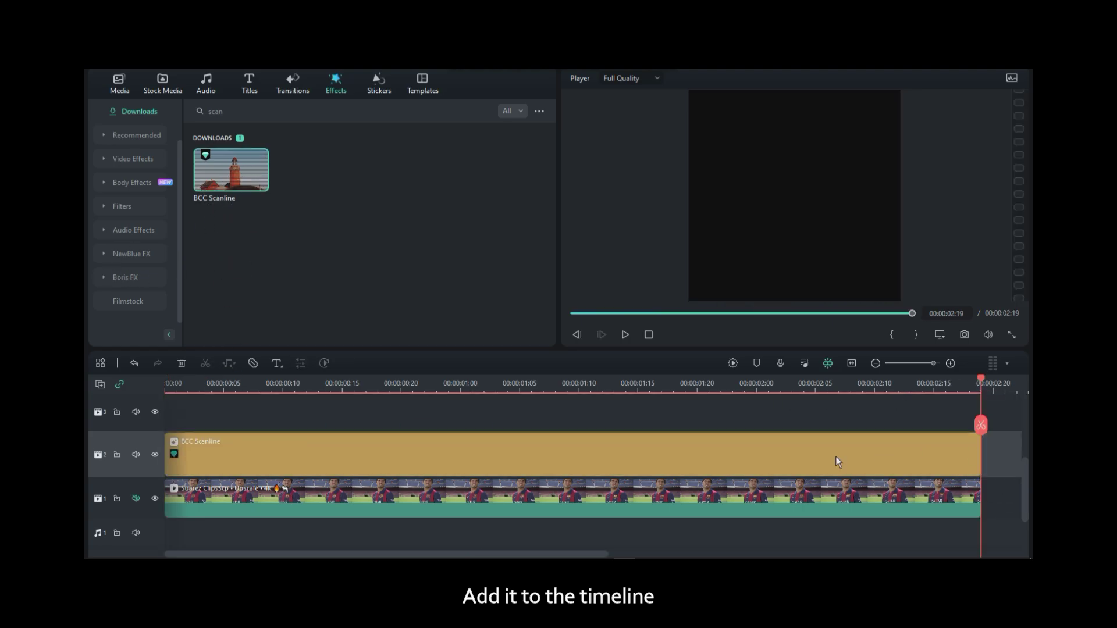
- Set the BCC Scanline effect's Size to 5.8, Thickness to 119.6 and Softness to 73.4
double_click(835, 456)
drag(296, 256, 333, 256)
drag(114, 213, 120, 214)
drag(254, 299, 387, 277)
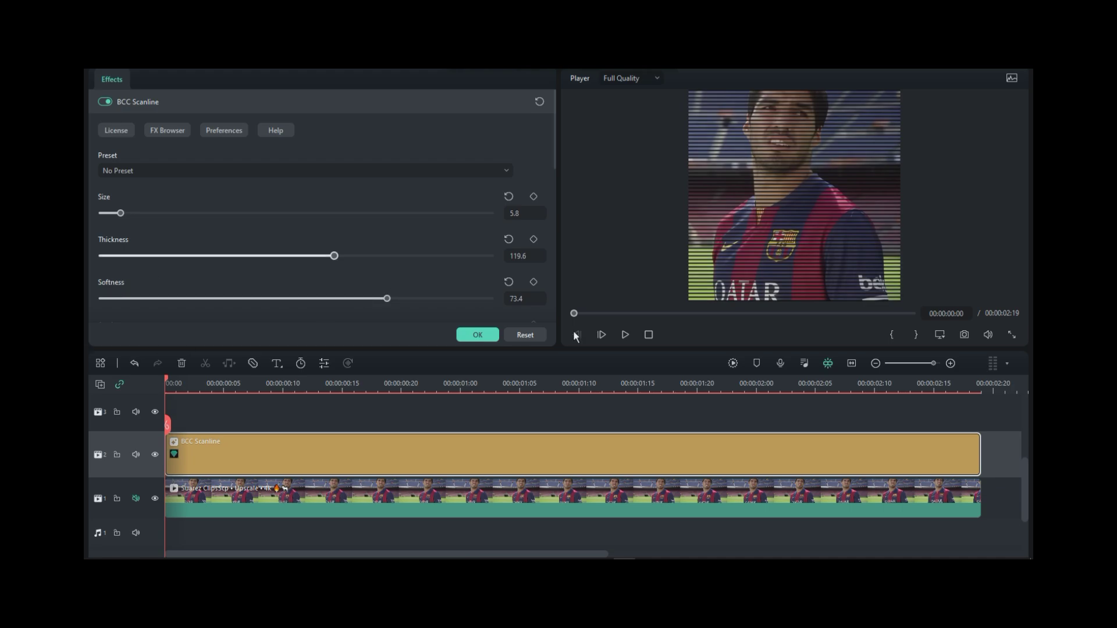
click(484, 332)
- Search the downloaded effects for "b" and add B&W Film on the track above BCC Scanline, from the timeline's start
click(236, 113)
key(ctrl+a)
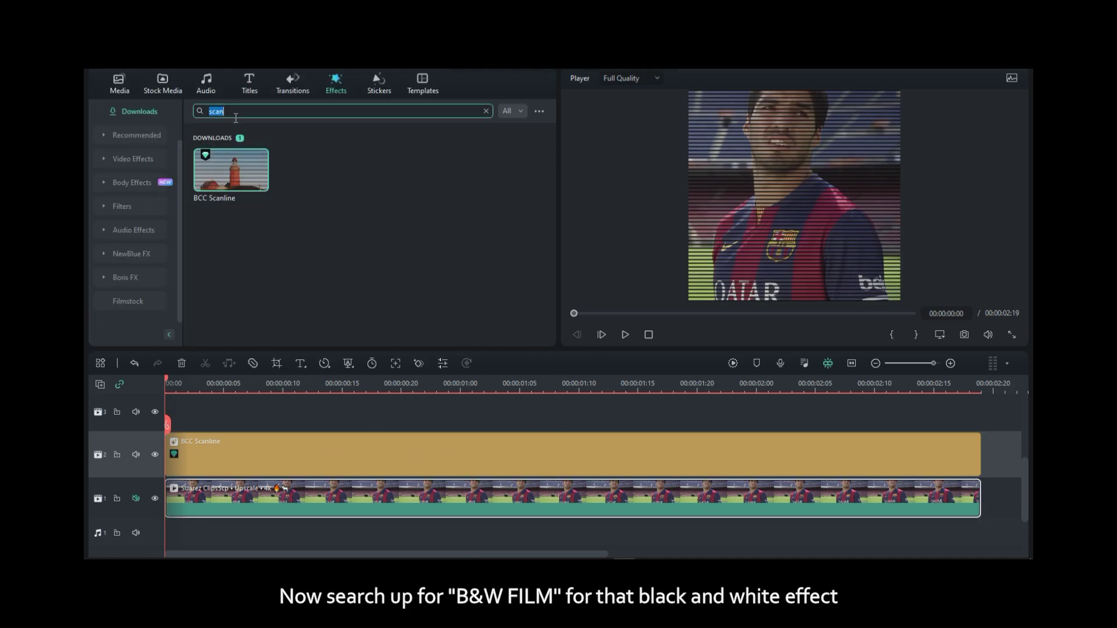
text(b)
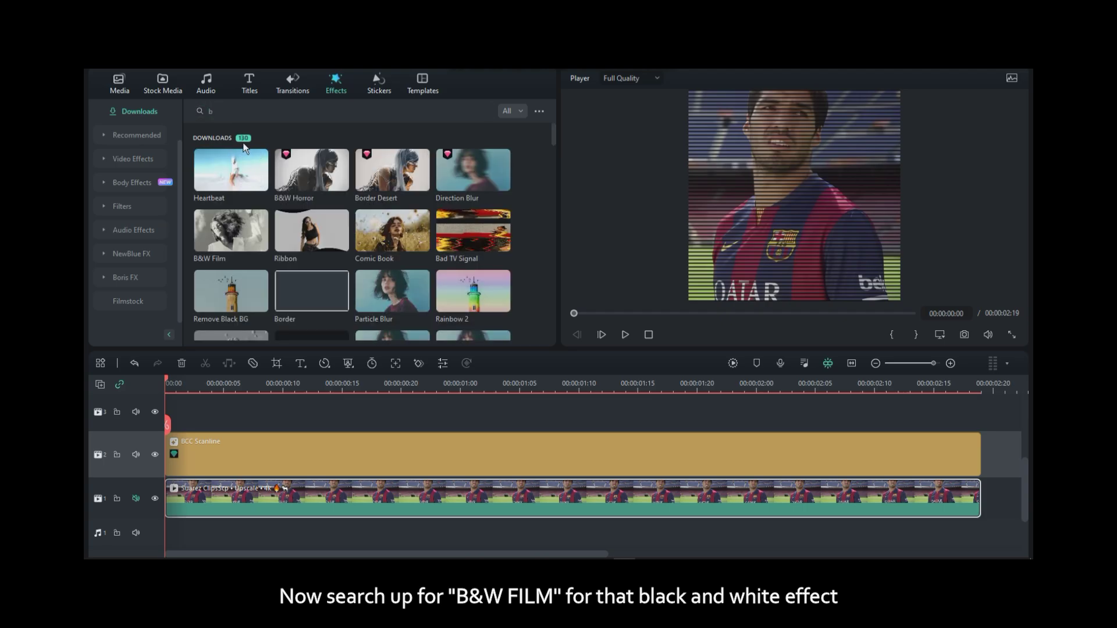
drag(216, 238, 169, 418)
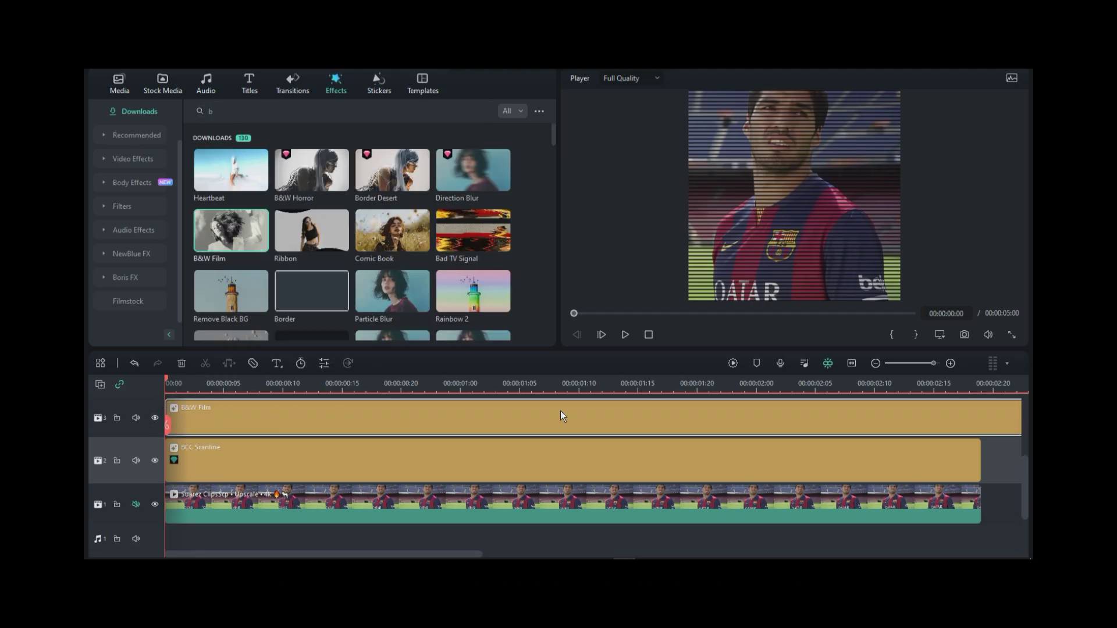
- Lower the B&W Film effect's Opacity to 37 and try other opacity values
double_click(878, 419)
click(245, 148)
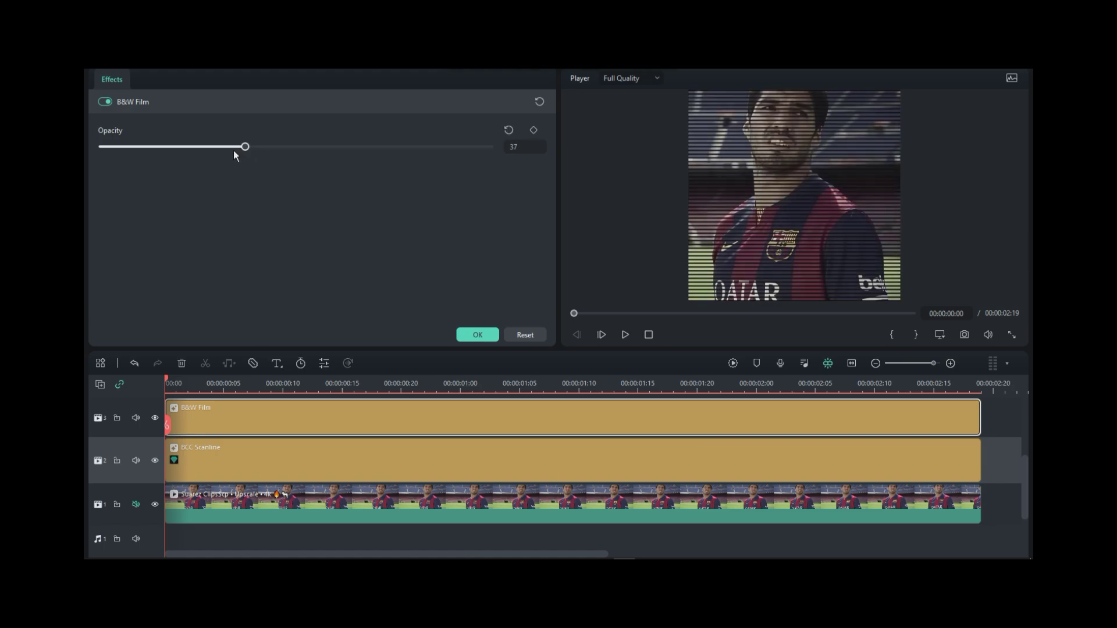
drag(208, 156, 353, 156)
drag(256, 172, 598, 185)
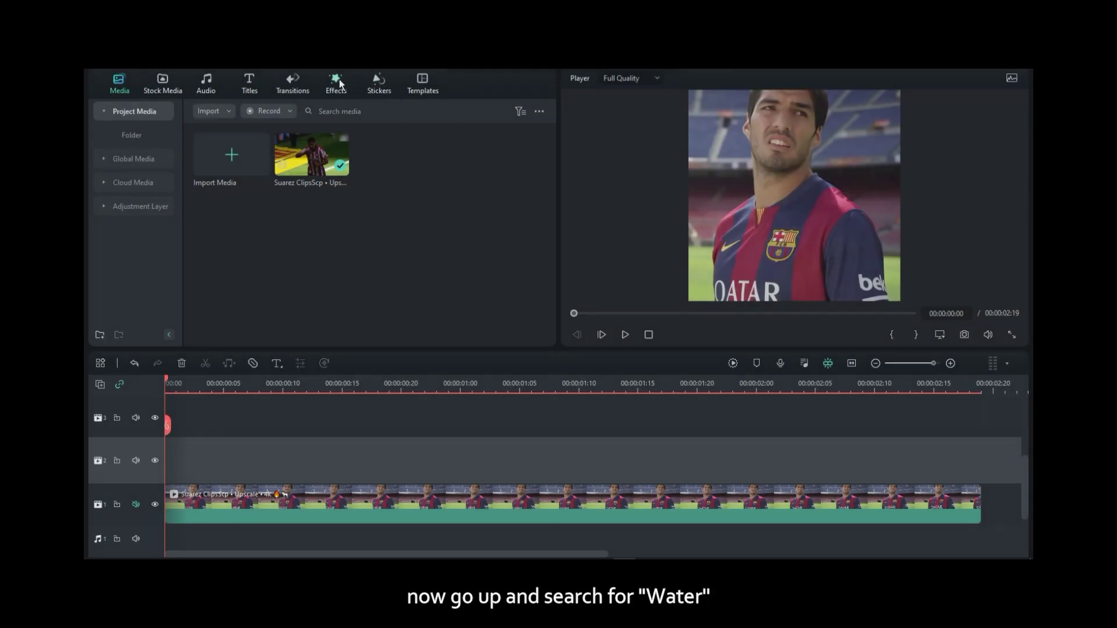
- Search the downloaded effects for "water" and add the Water effect above the clip, from the timeline's start
click(338, 80)
click(336, 111)
text(water)
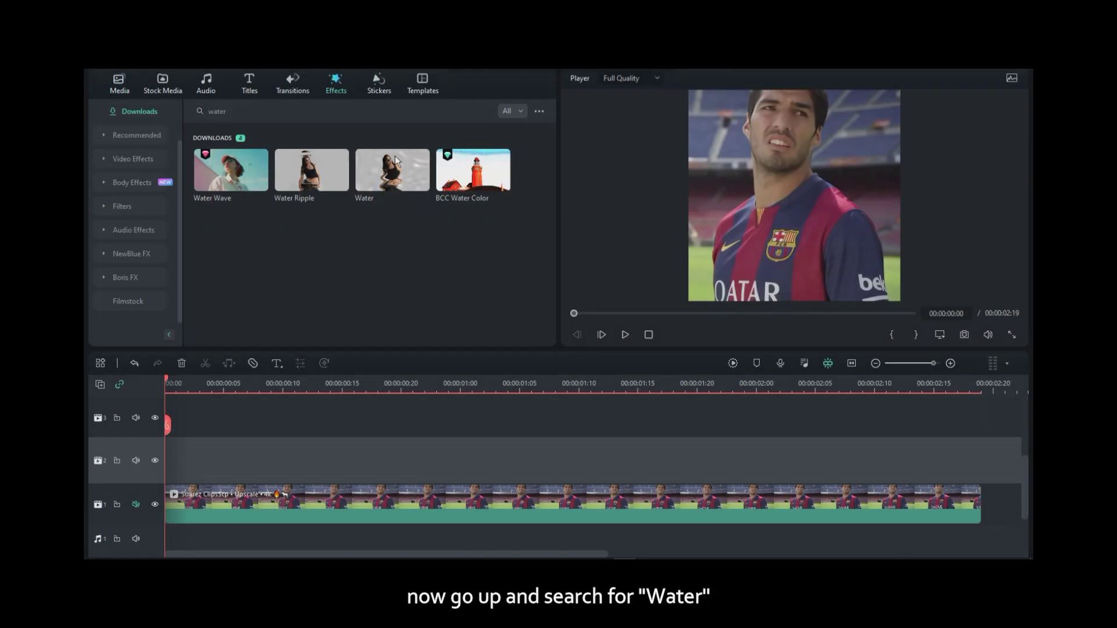
drag(388, 180, 180, 457)
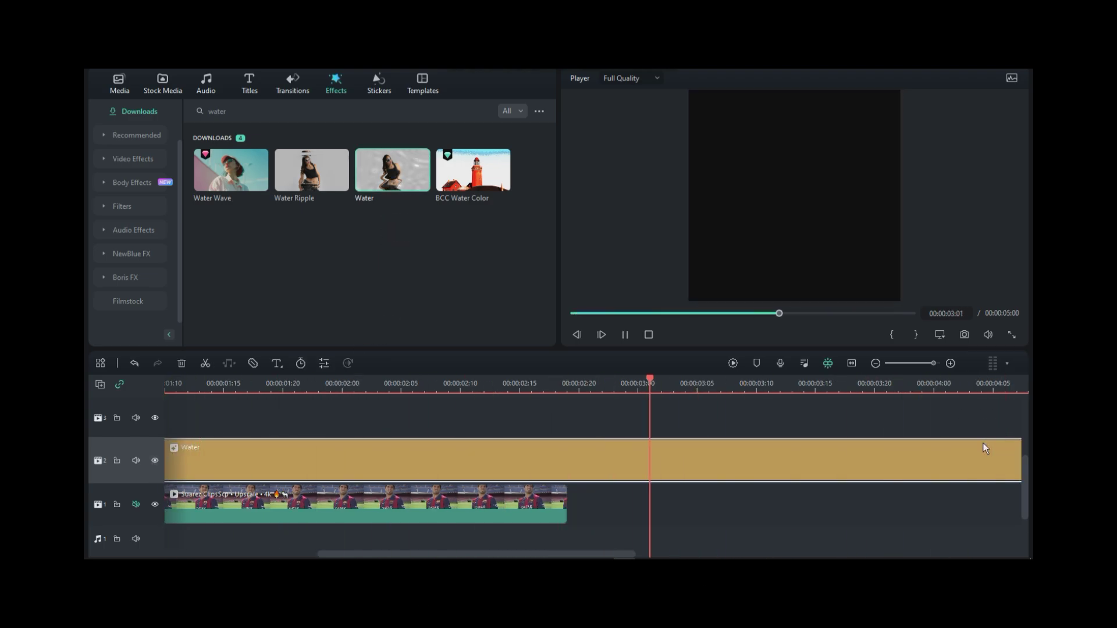
- Split the Water effect at the clip's end (00:00:02:19) and delete the segments beyond it
key(ctrl+b)
click(566, 384)
key(ctrl+b)
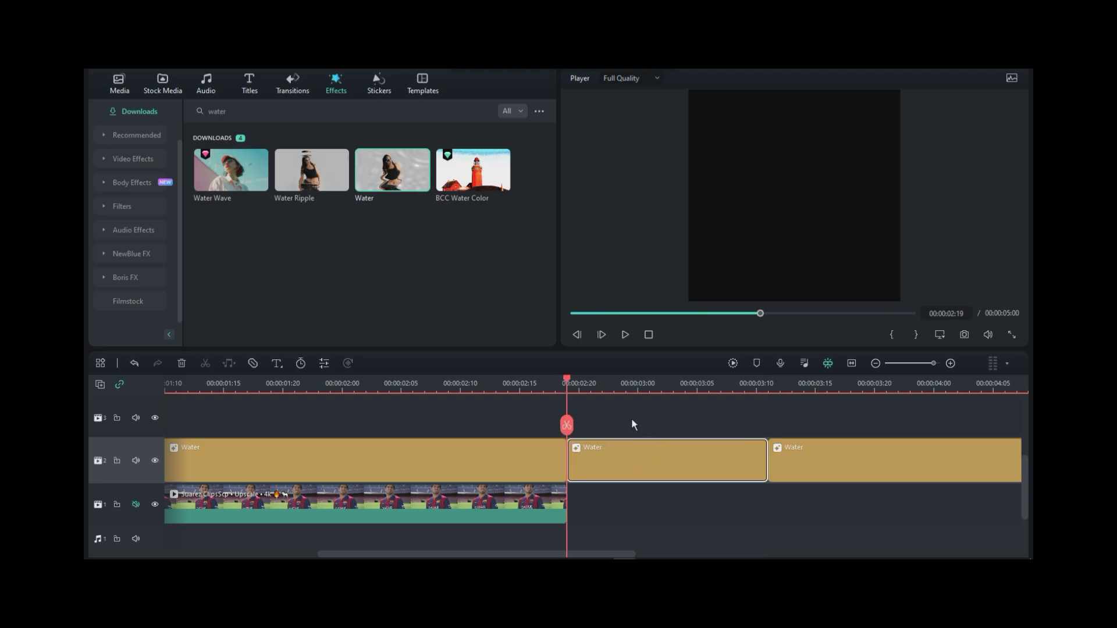
ctrl+click(773, 469)
key(Delete)
- Set the Water effect's Emboss to 0.1 and Steps to 1, playing the clip to check the look
double_click(462, 460)
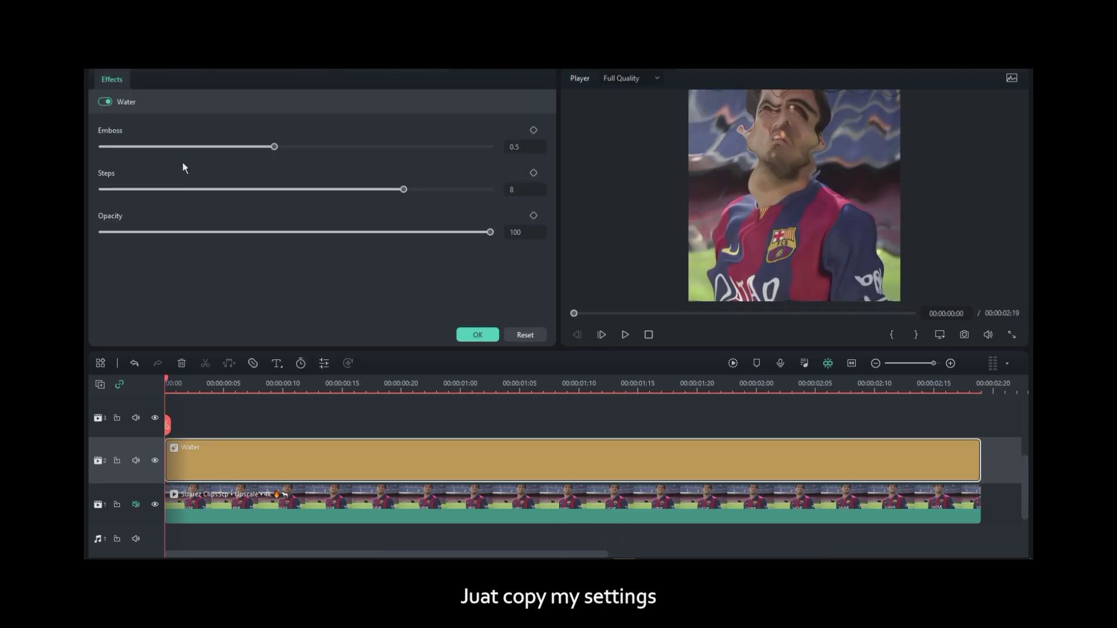
drag(143, 153, 85, 155)
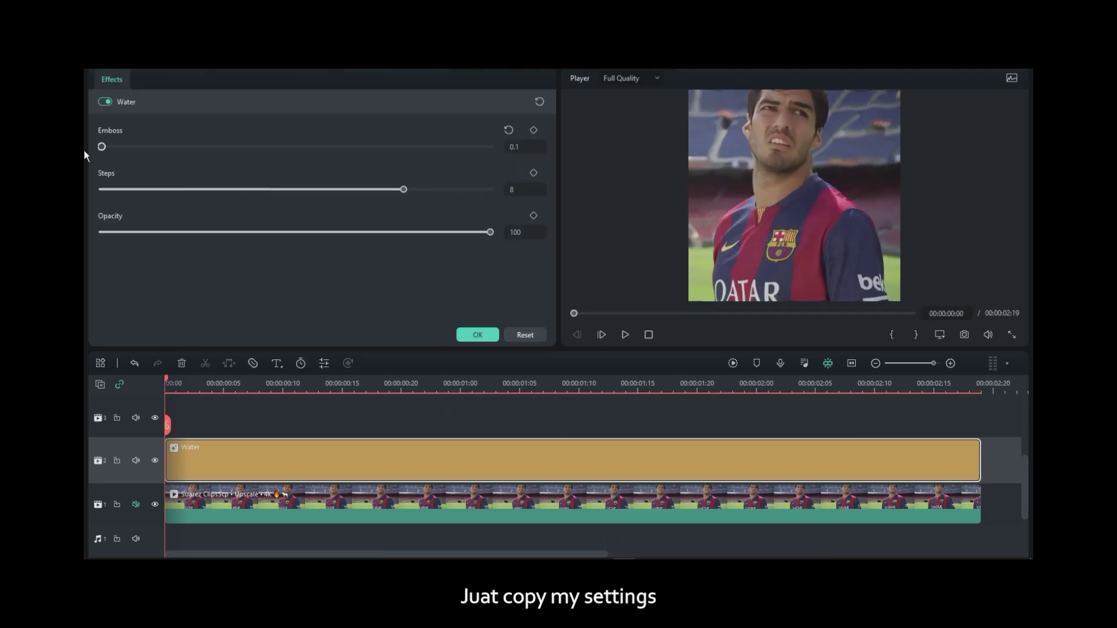
key(space)
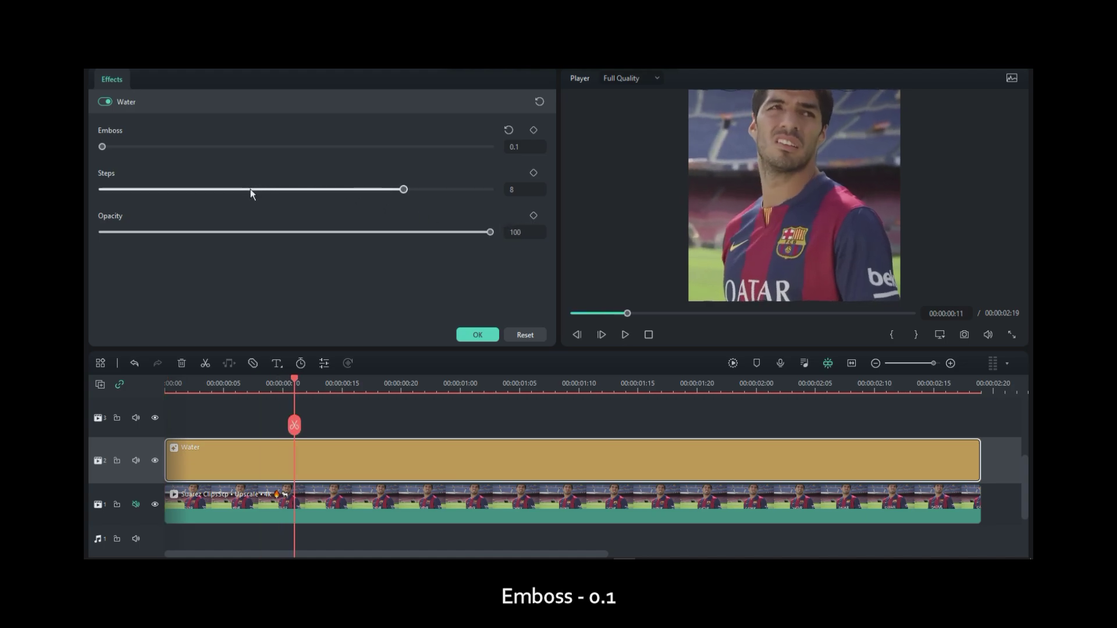
drag(250, 190, 100, 190)
key(space)
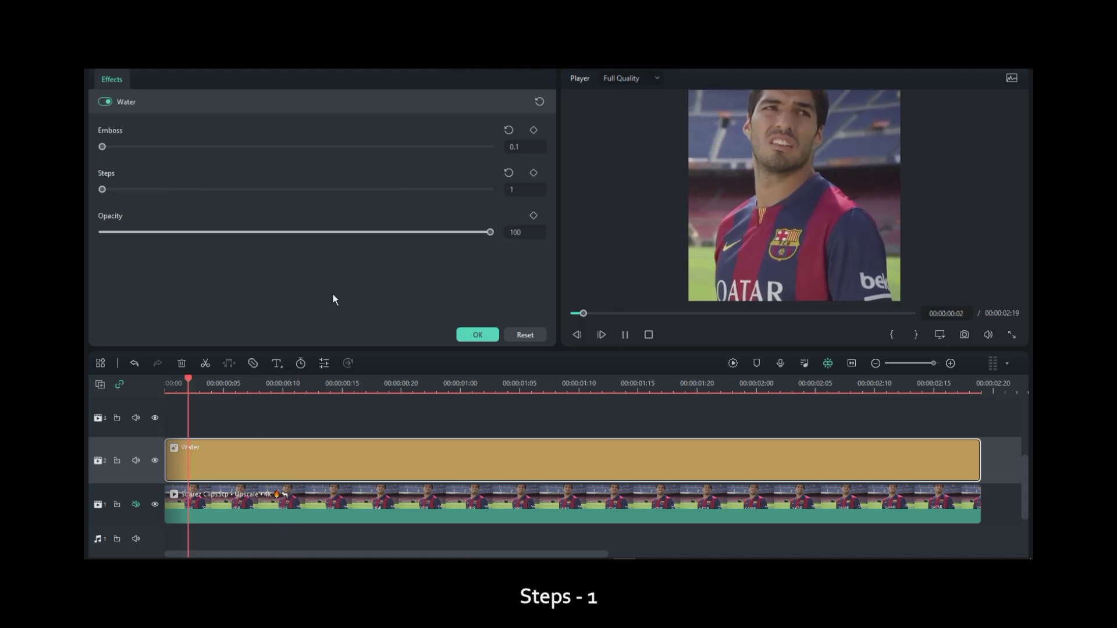
key(space)
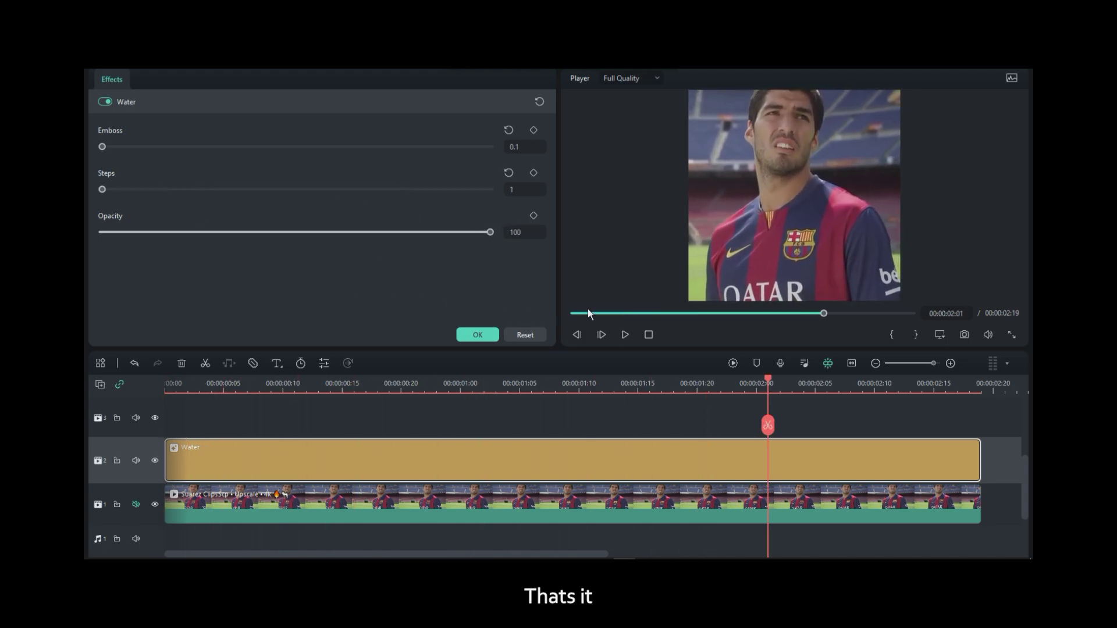
- Try an Opacity of 45 for the Water effect while playing the clip, and return it to full opacity
click(588, 313)
click(278, 231)
key(space)
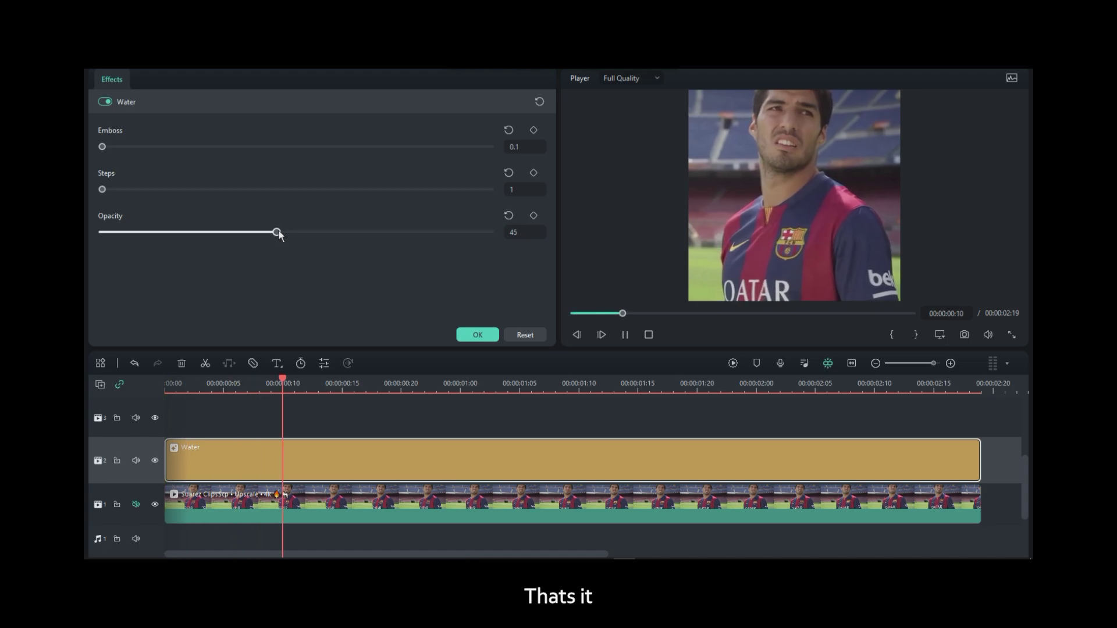
drag(278, 232, 498, 231)
key(space)
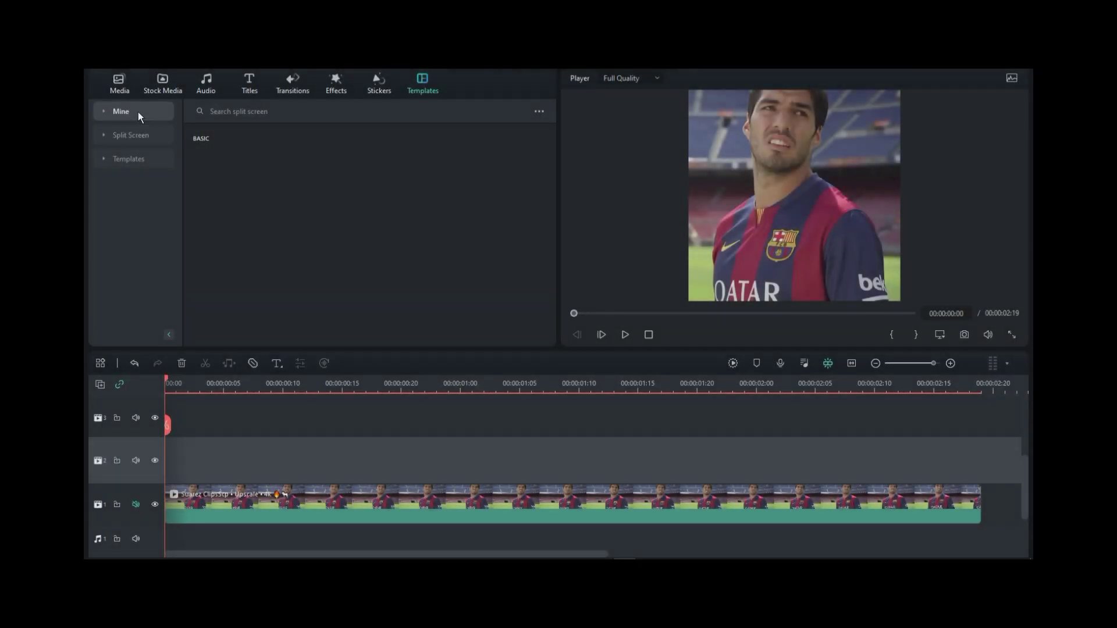
- Add the custom template Turbulance 1 above the clip at the start of the timeline
click(138, 111)
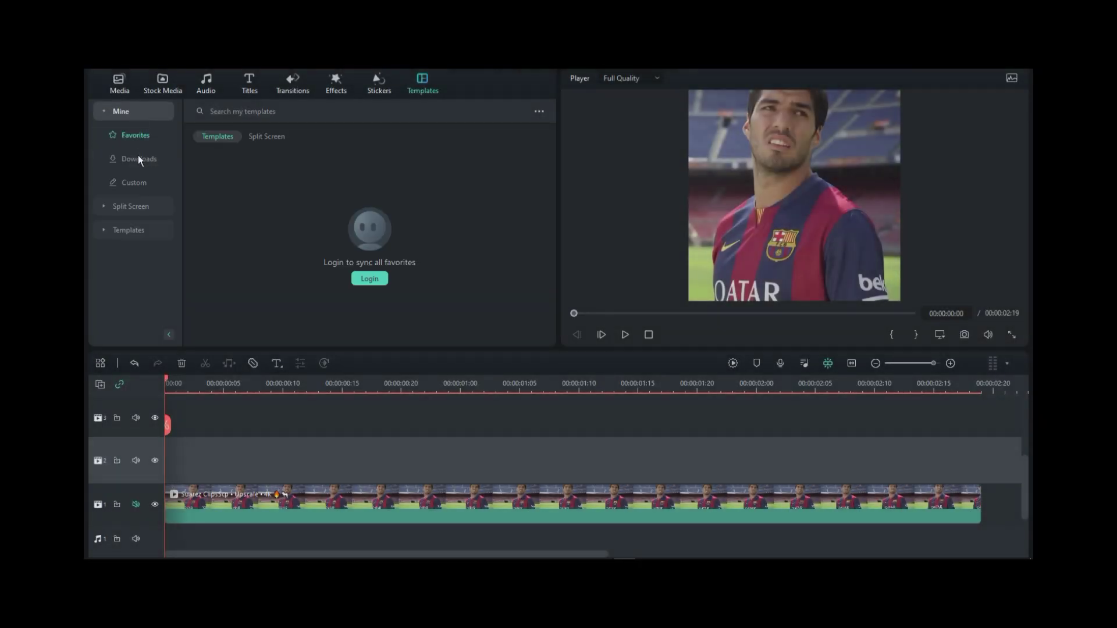
click(138, 157)
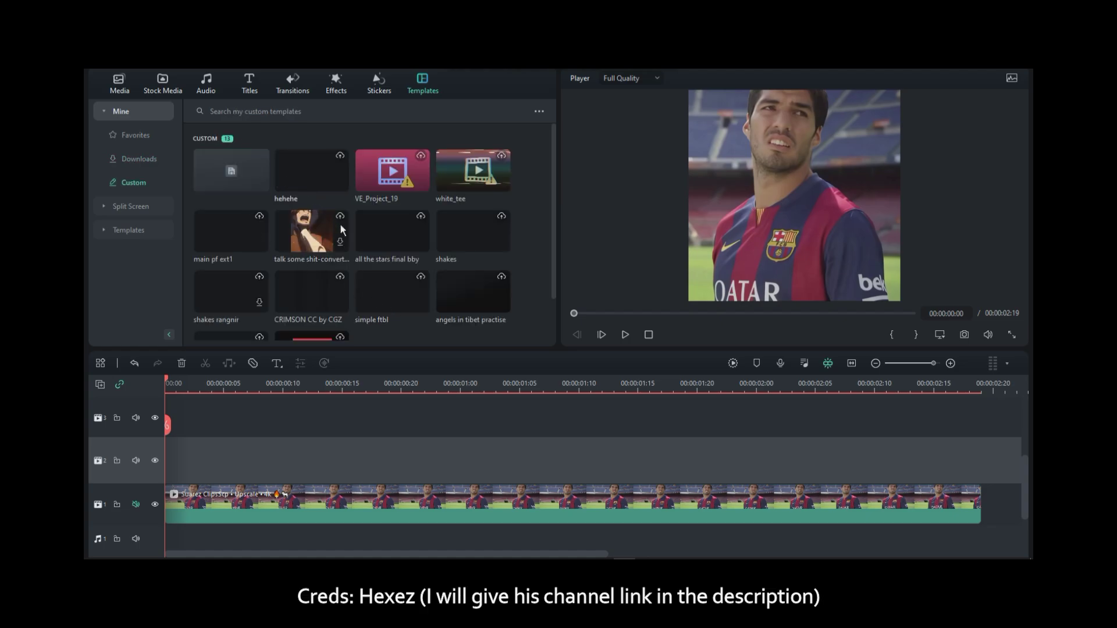
scroll(517, 268, down, 1)
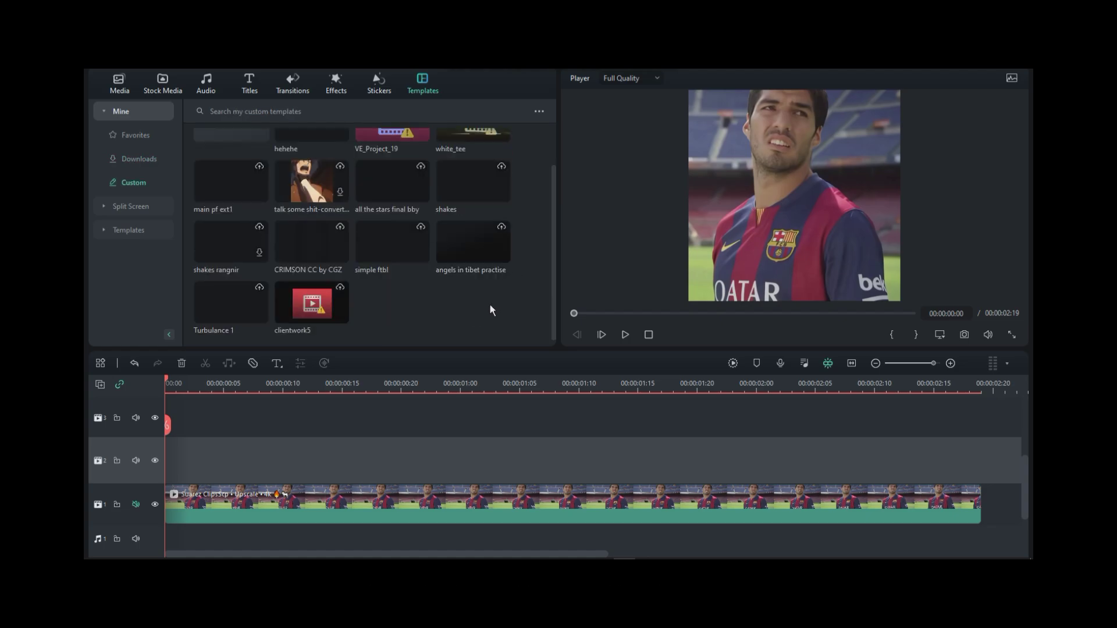
drag(215, 315, 167, 478)
click(120, 83)
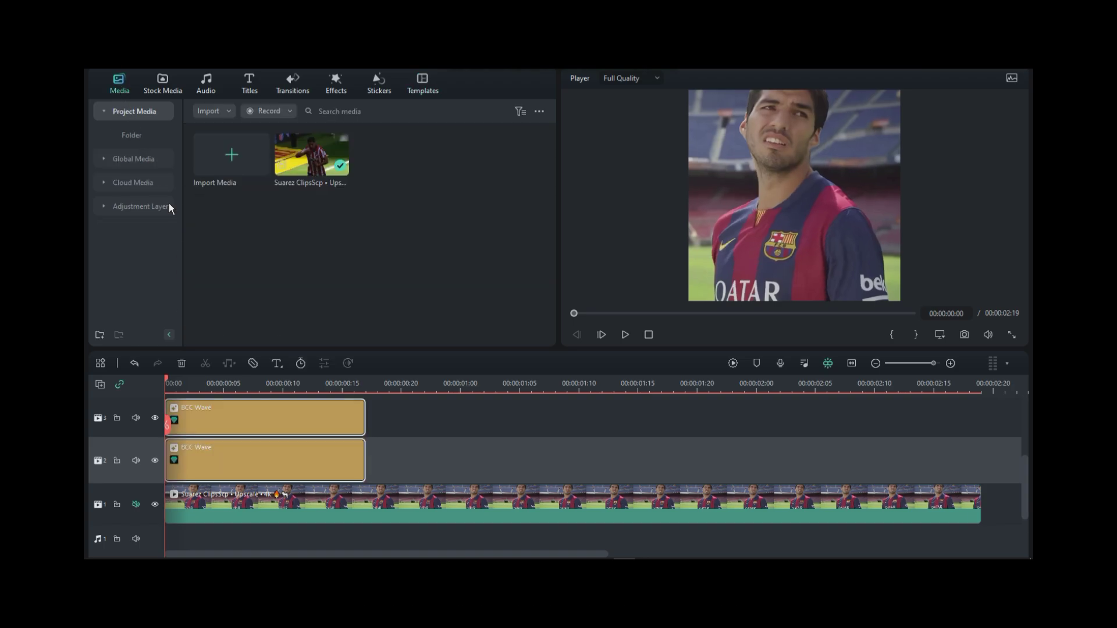
- Try to extend both BCC Wave effects to 00:00:01:05, and undo the extension
drag(363, 463, 525, 456)
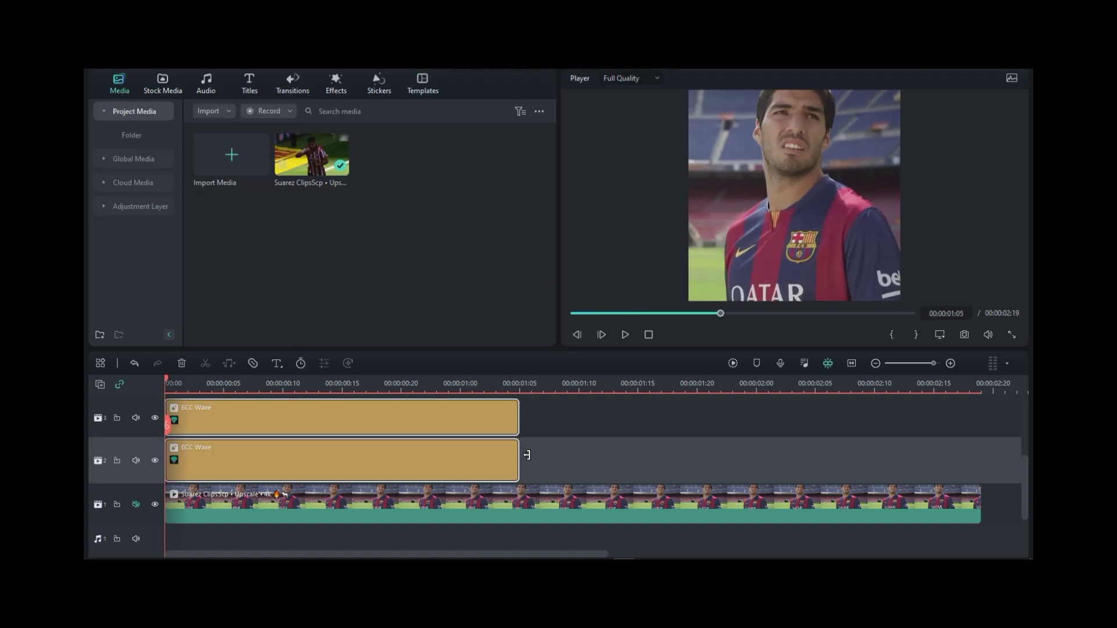
key(ctrl+z)
click(450, 432)
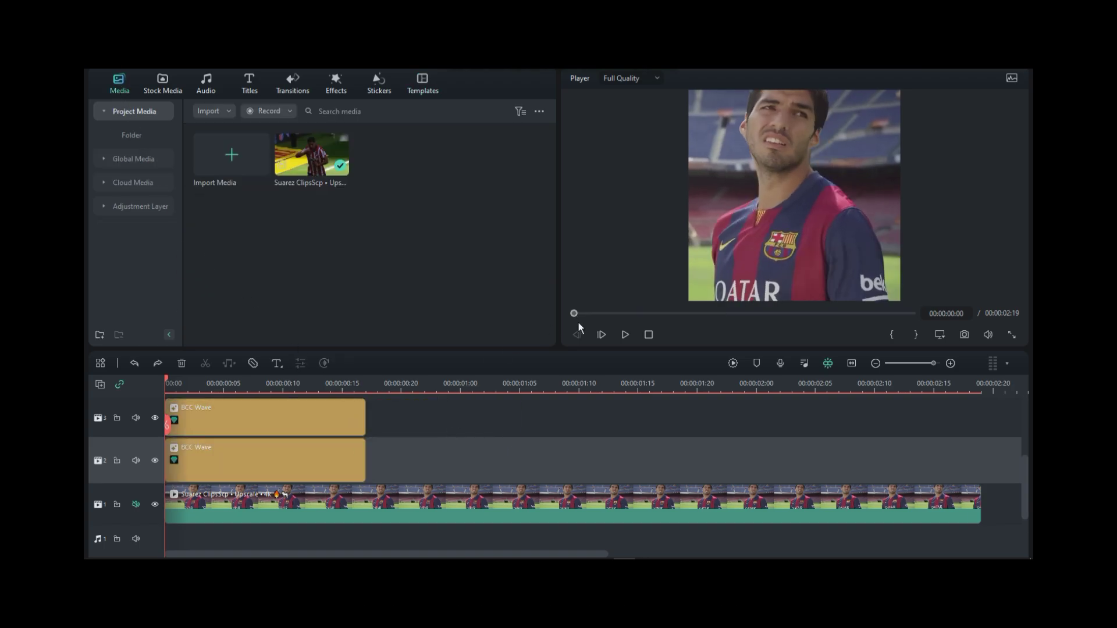
- Render the timeline preview and play the clip with both BCC Wave effects applied
click(733, 363)
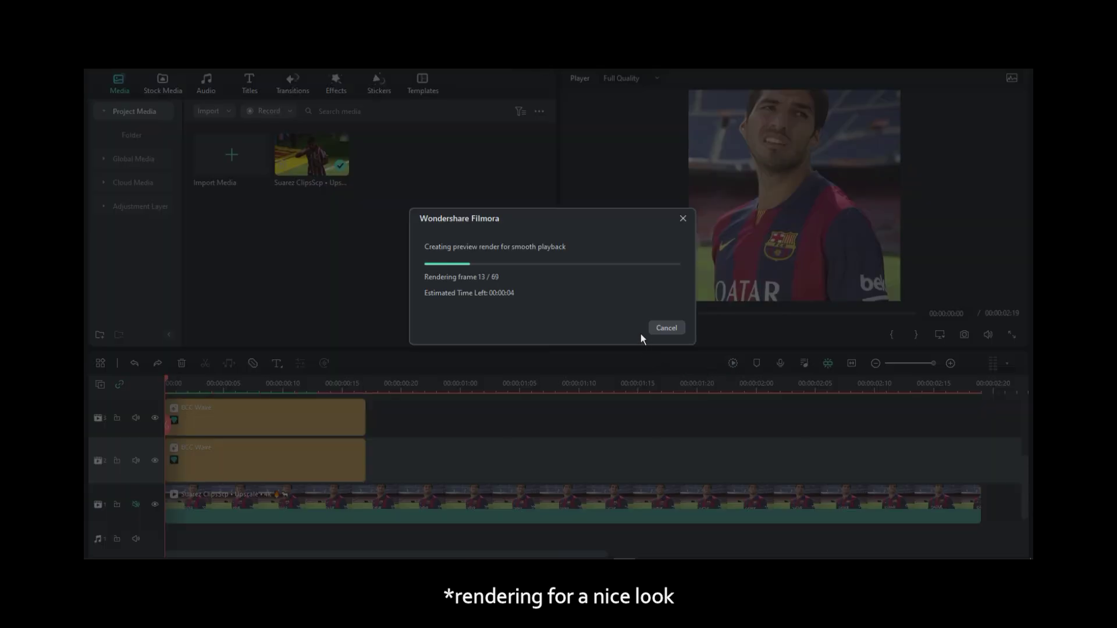
scroll(609, 424, up, 3)
scroll(602, 425, down, 3)
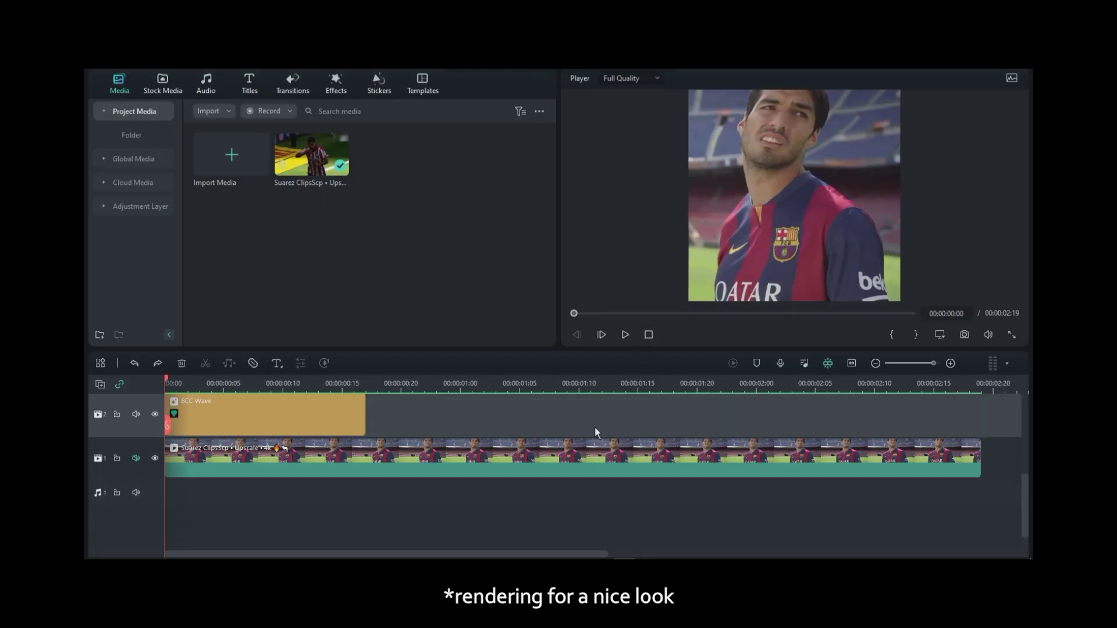
key(space)
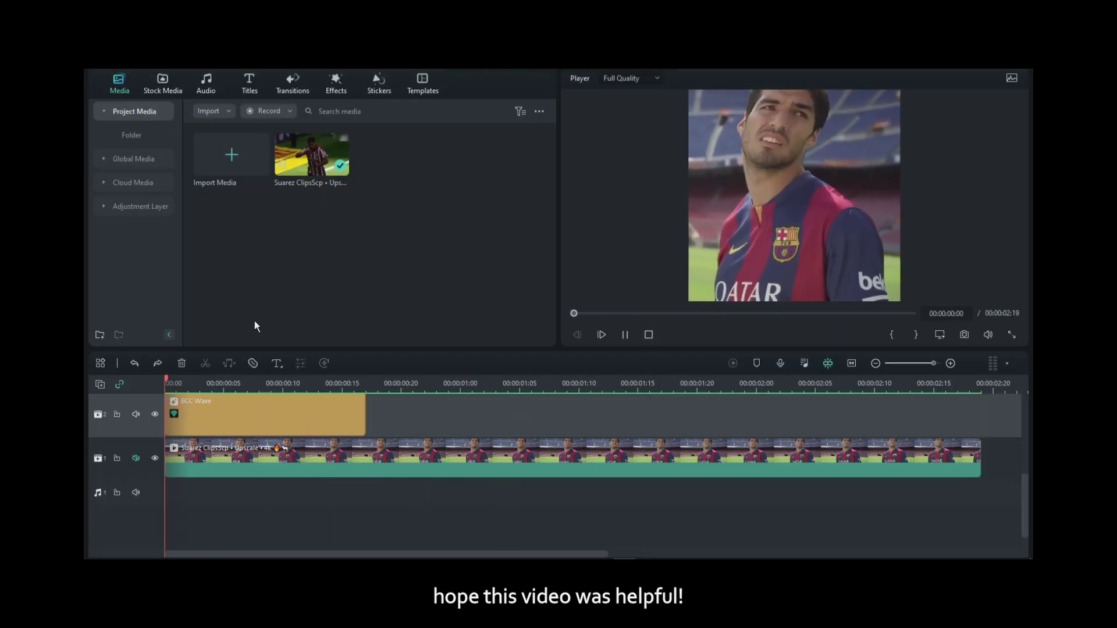
key(space)
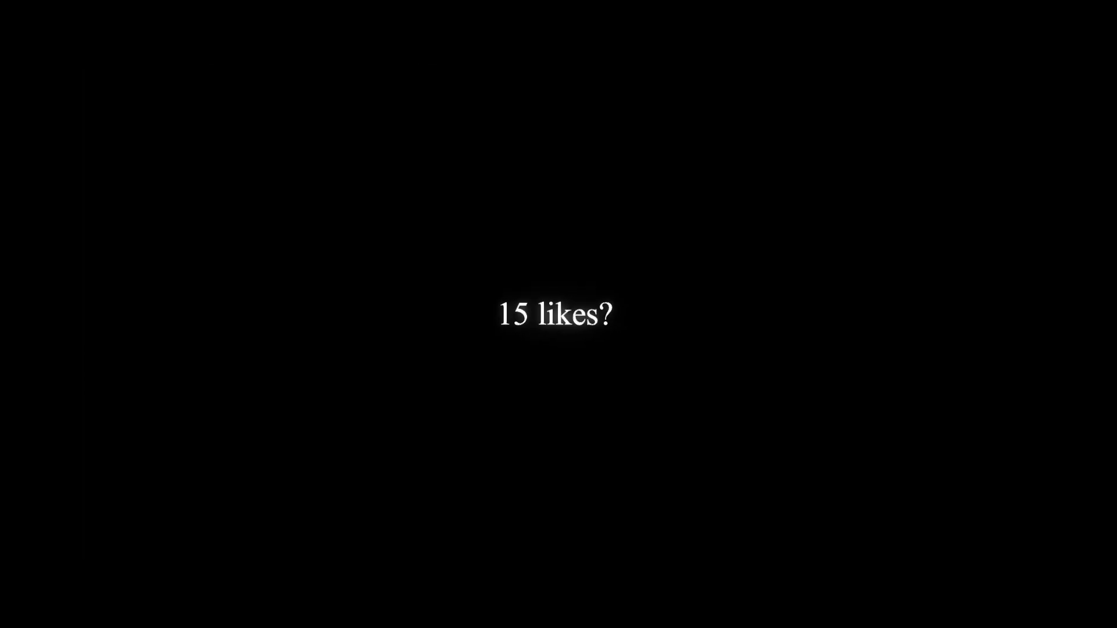